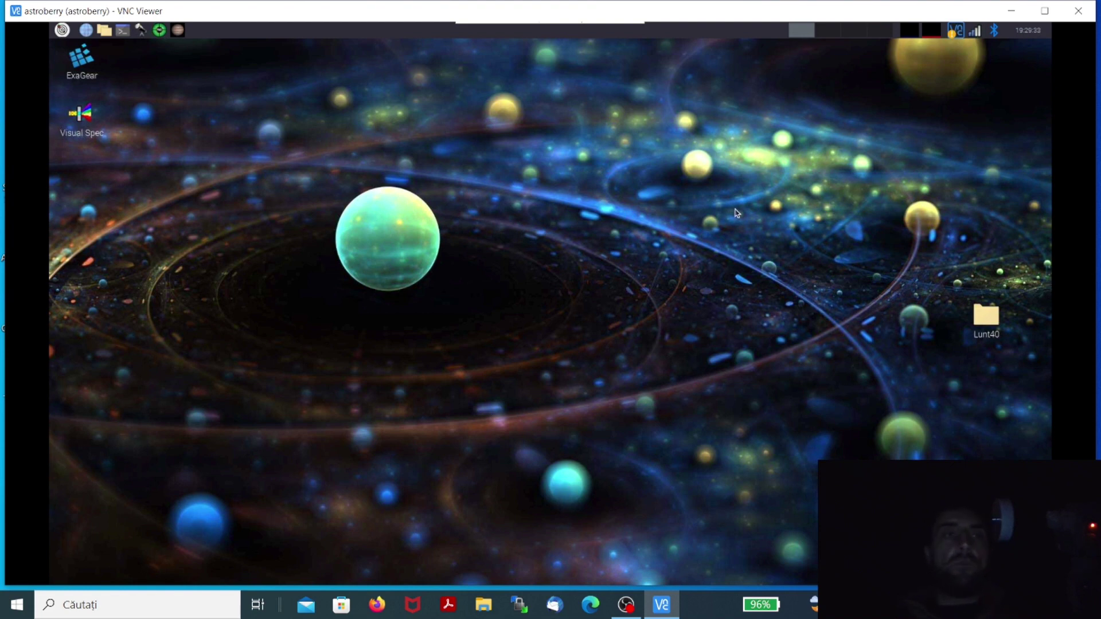
Launch Stellarium from the Education section of the Raspberry Pi application menu
left_click(63, 30)
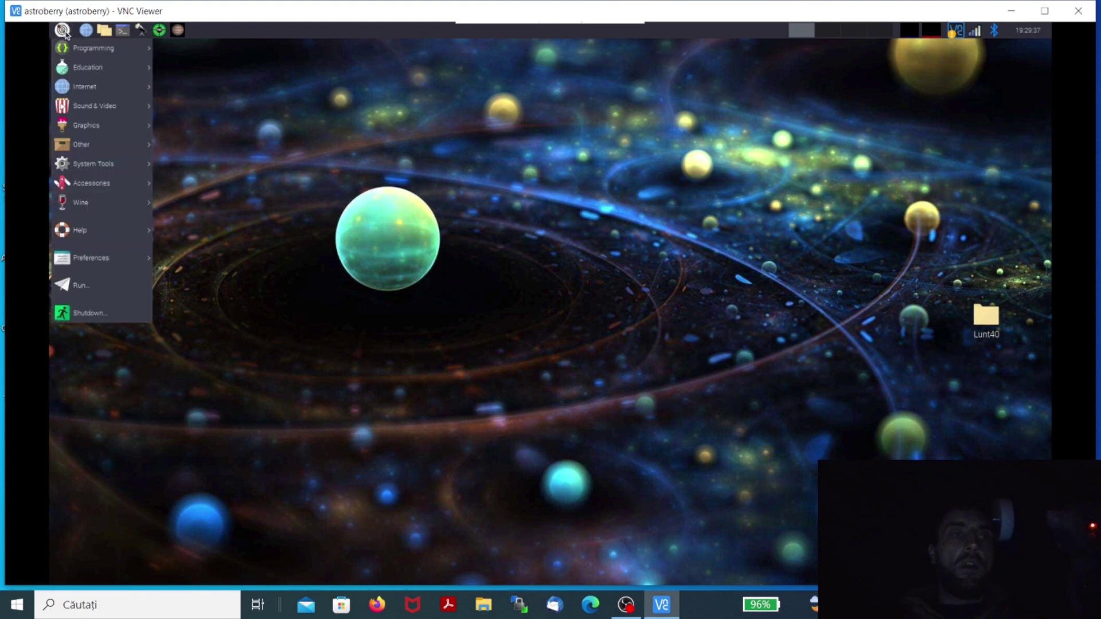
left_click(63, 31)
left_click(64, 34)
mouse_move(83, 83)
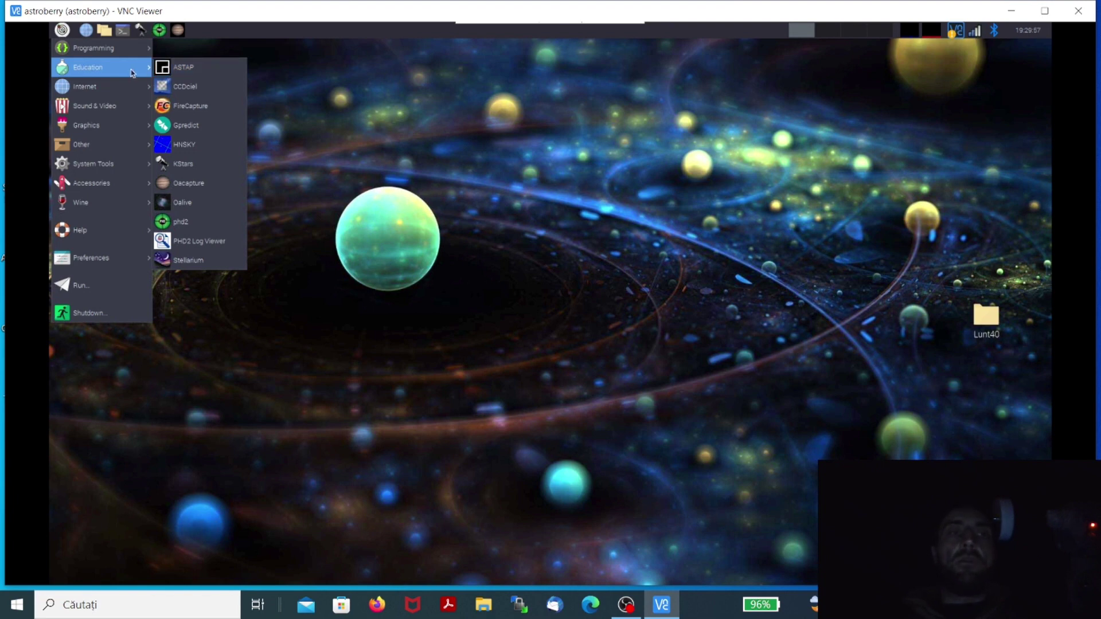
left_click(209, 268)
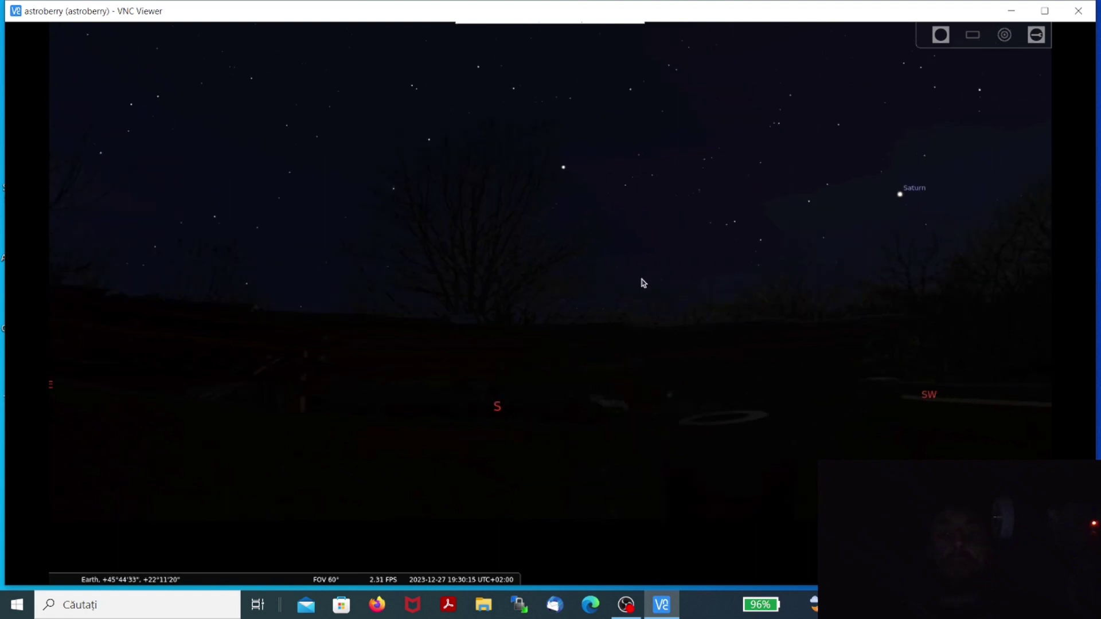
Pan the sky view south-west and west, then back through south toward the east
left_click_drag(554, 285, 488, 288)
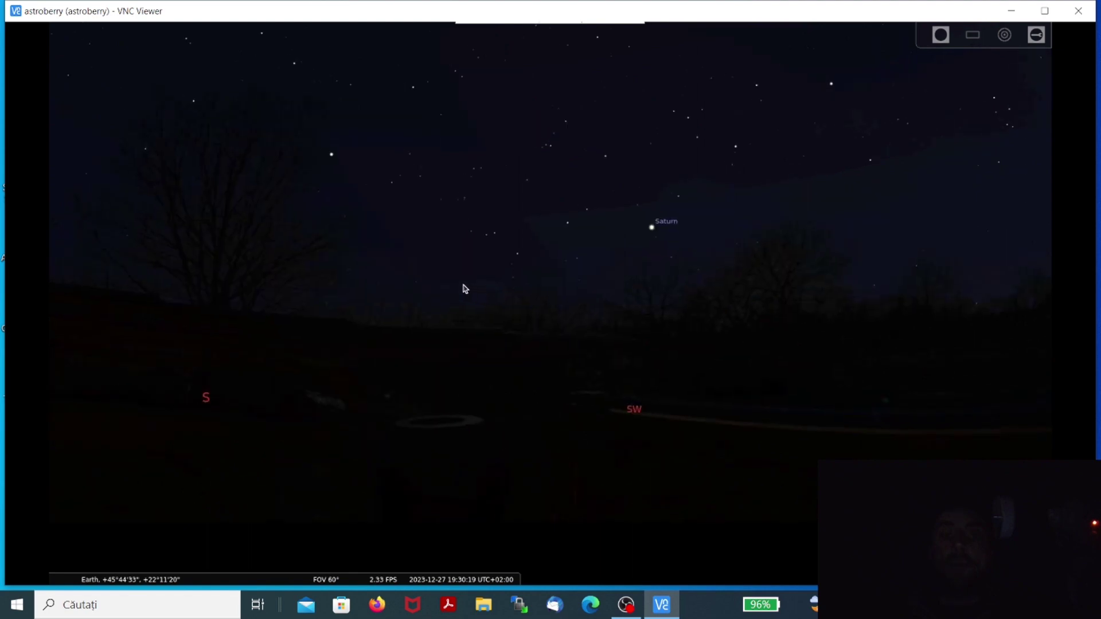
key("Left")
key("Right")
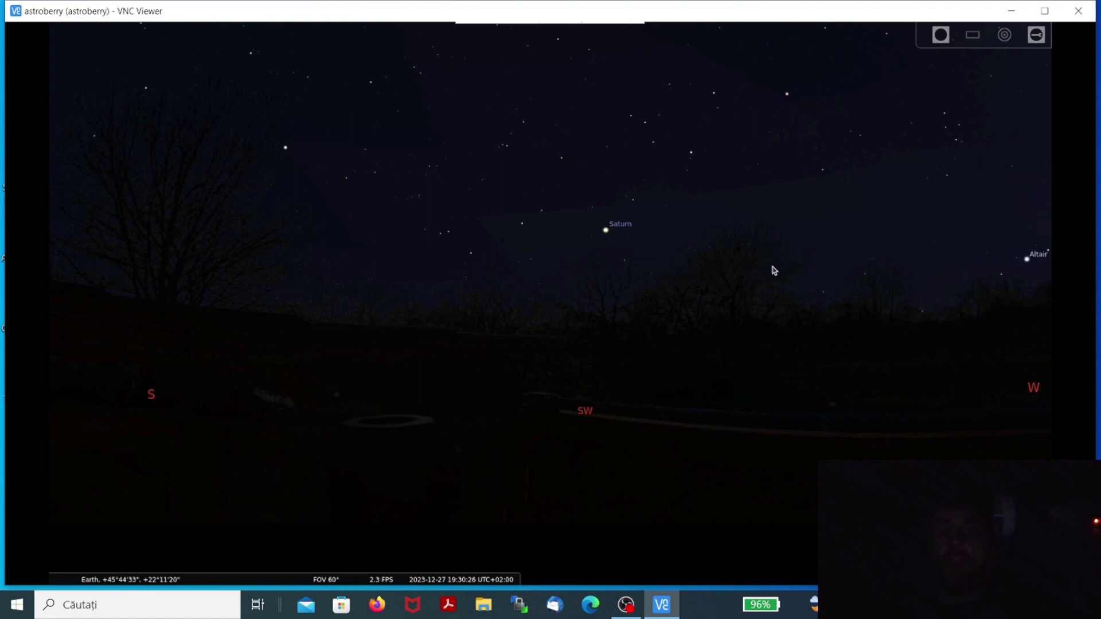
key("Left")
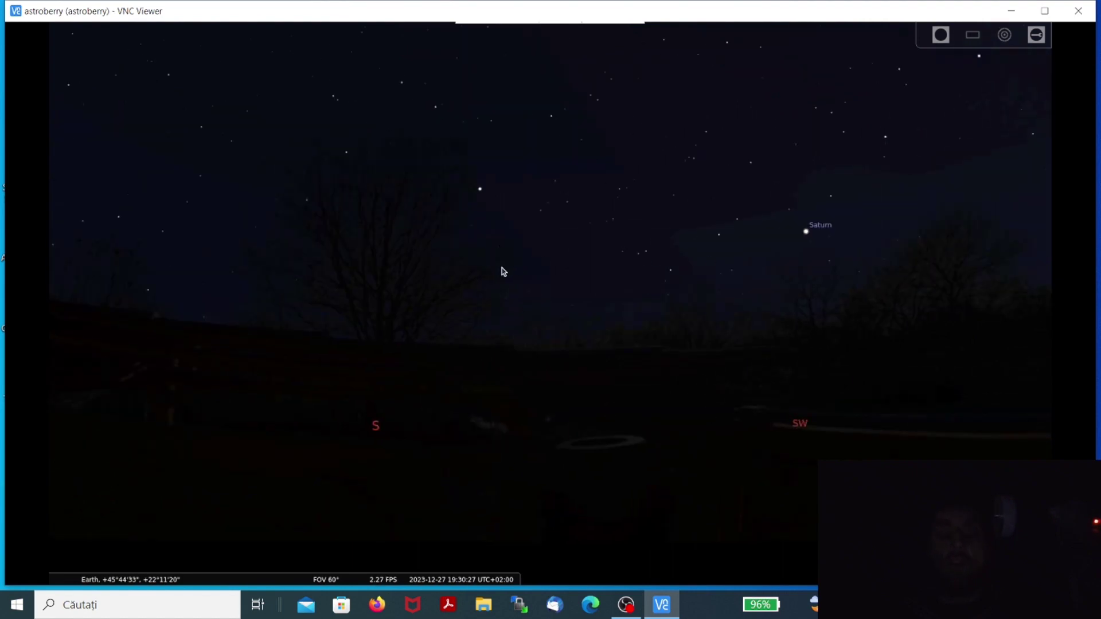
key("Left")
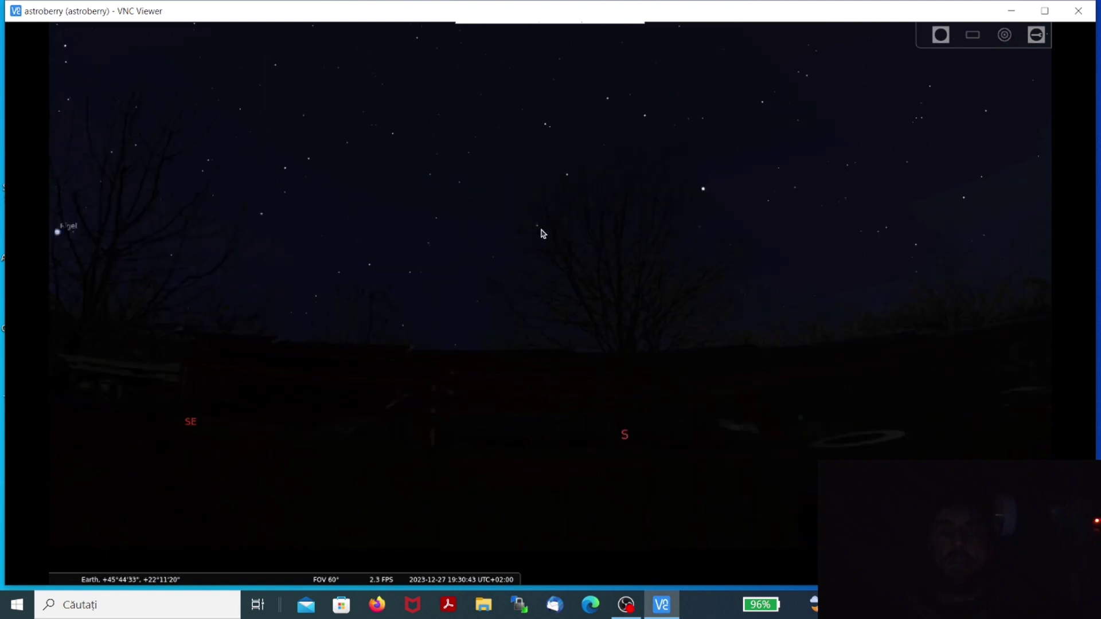
Pan east to the Moon and Betelgeuse, return south, and show the azimuthal grid
left_click_drag(556, 231, 612, 233)
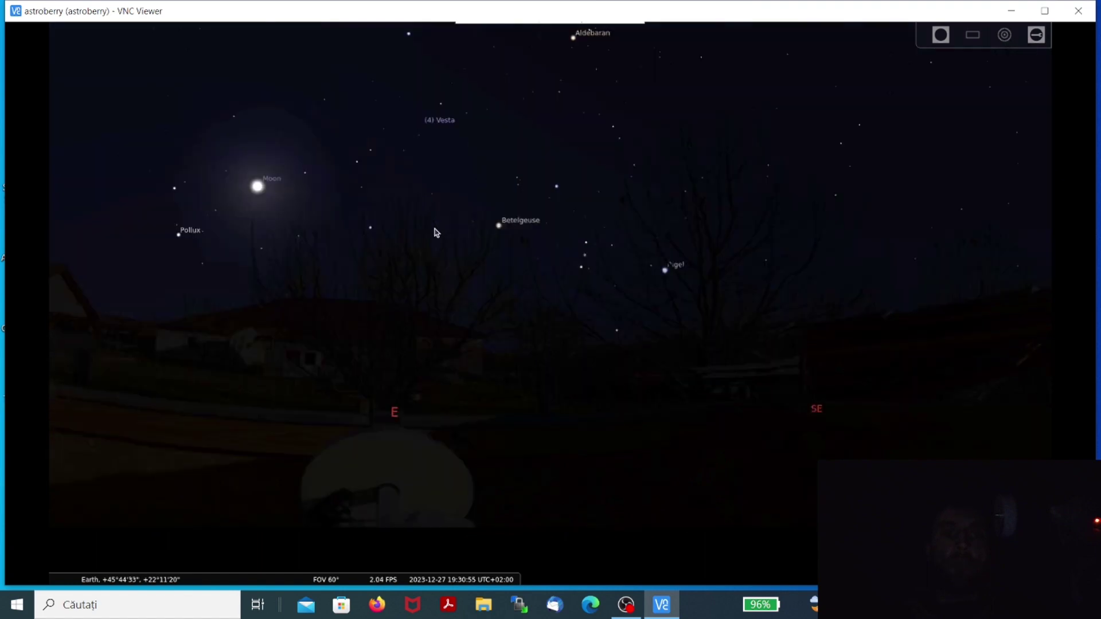
left_click_drag(435, 232, 535, 246)
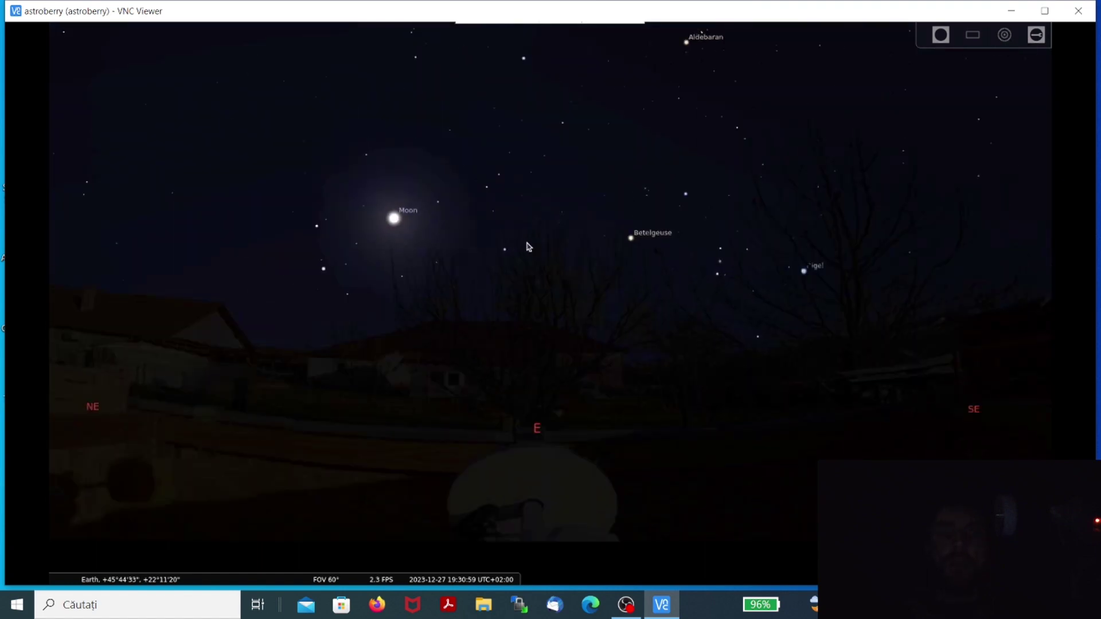
left_click_drag(643, 260, 346, 260)
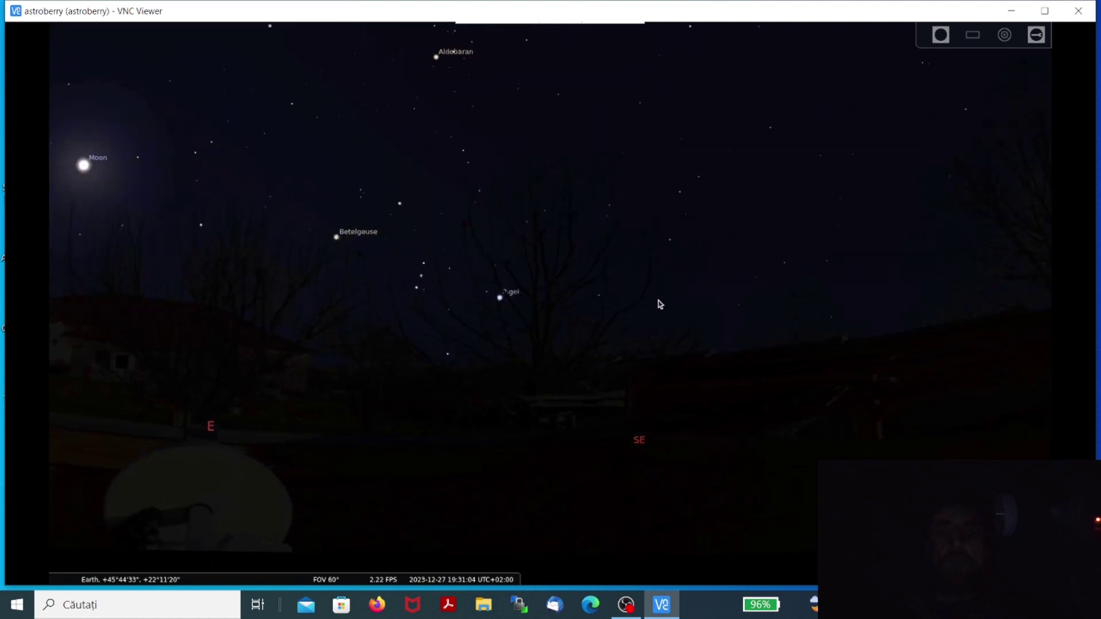
left_click_drag(658, 301, 423, 287)
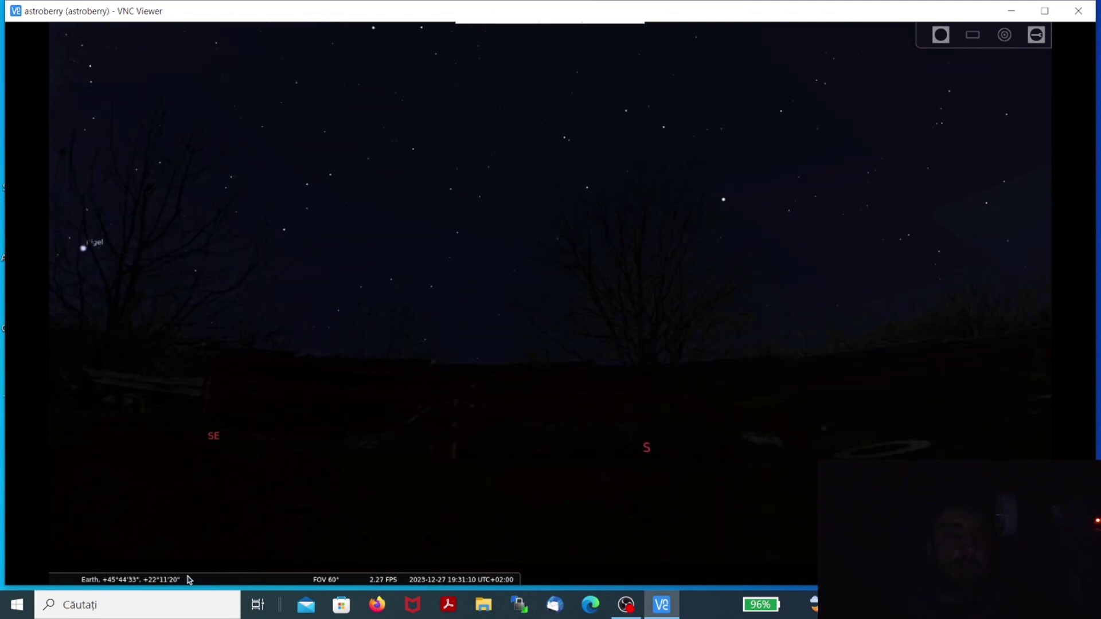
mouse_move(181, 581)
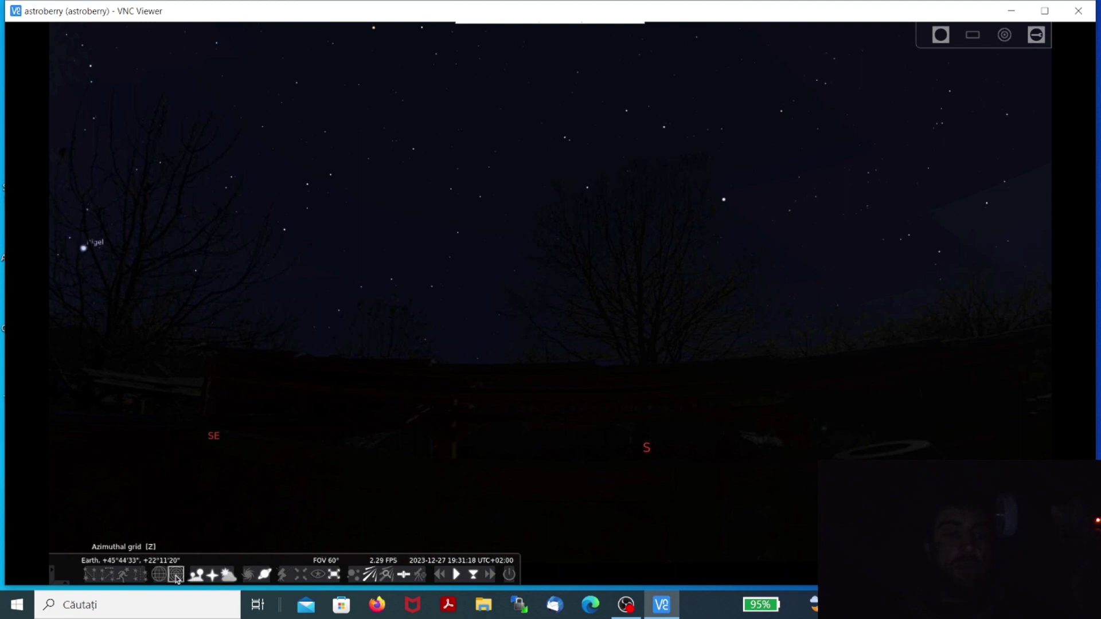
left_click(176, 575)
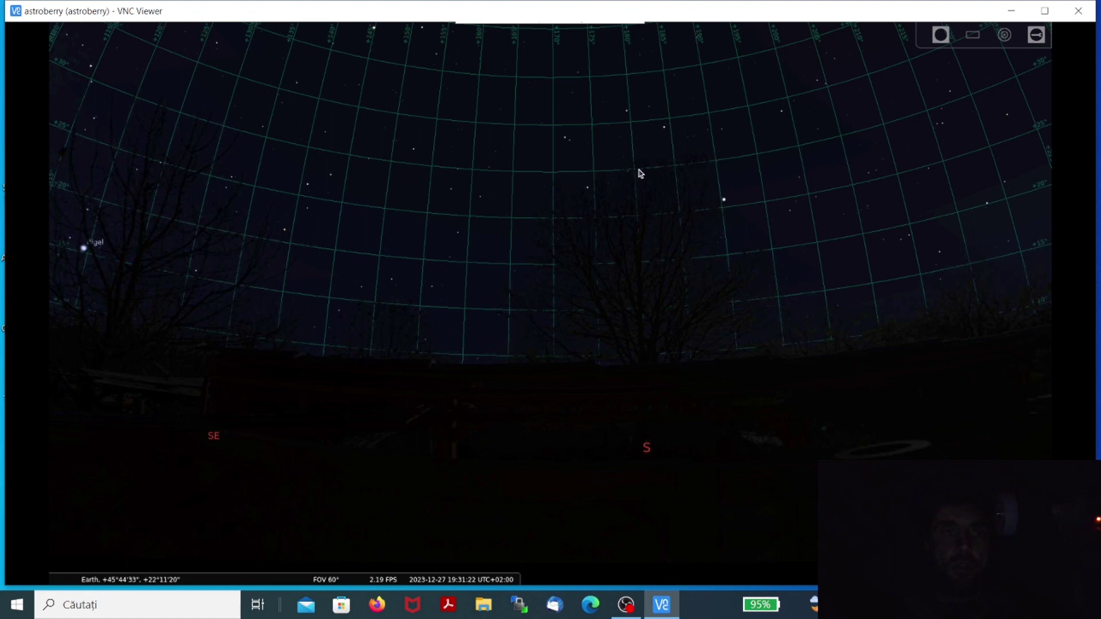
Raise the view slightly, then pan east and back south-west to bring Saturn in
left_click_drag(647, 214, 608, 263)
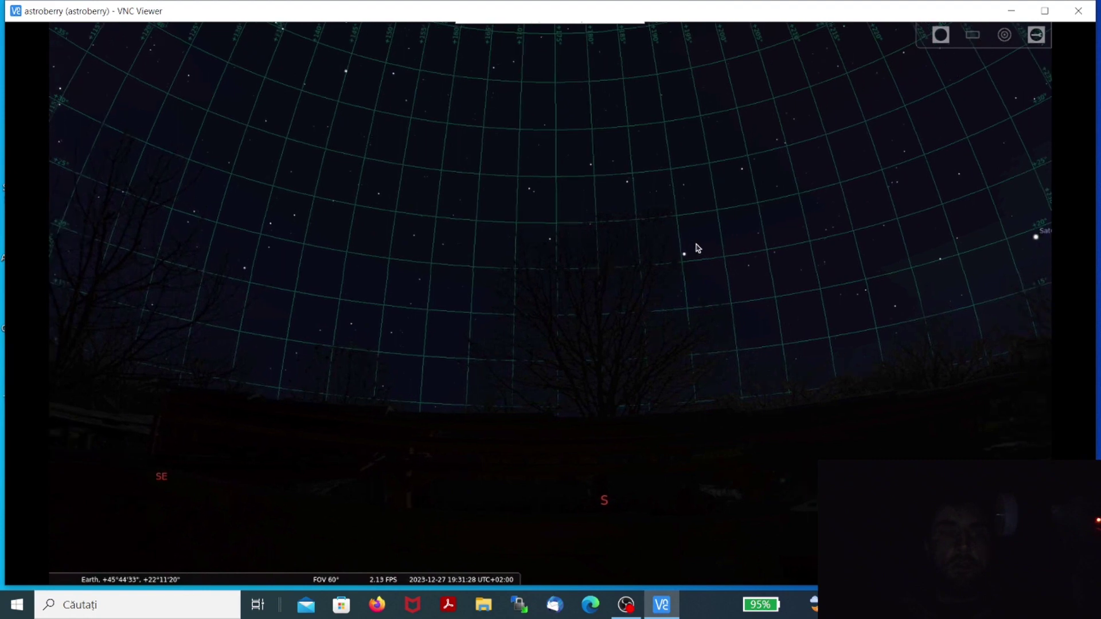
key("Left")
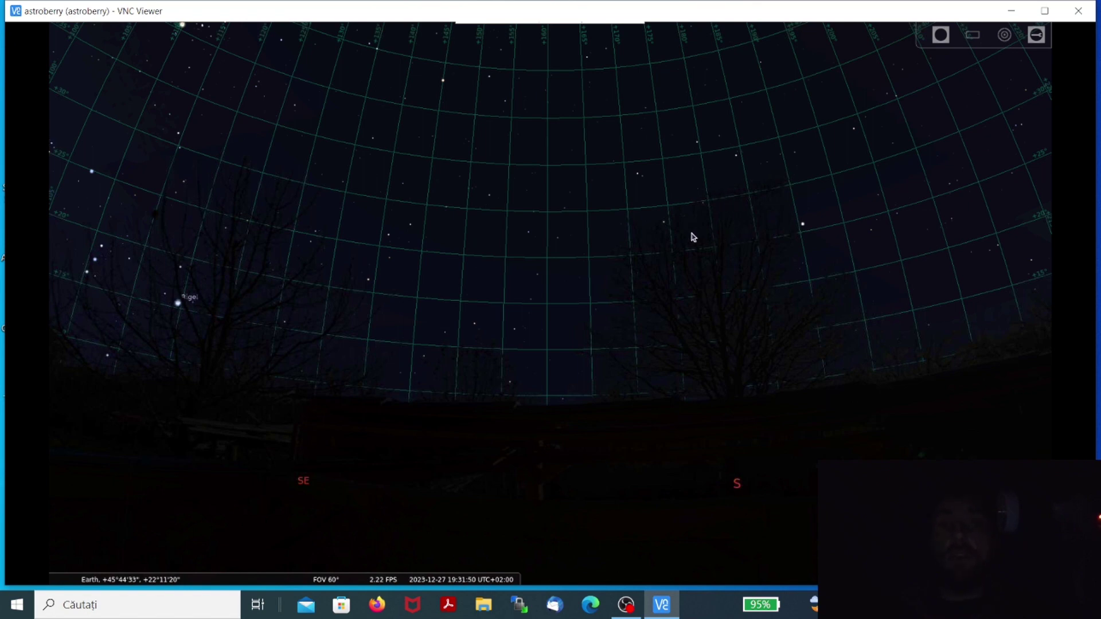
left_click_drag(610, 251, 531, 277)
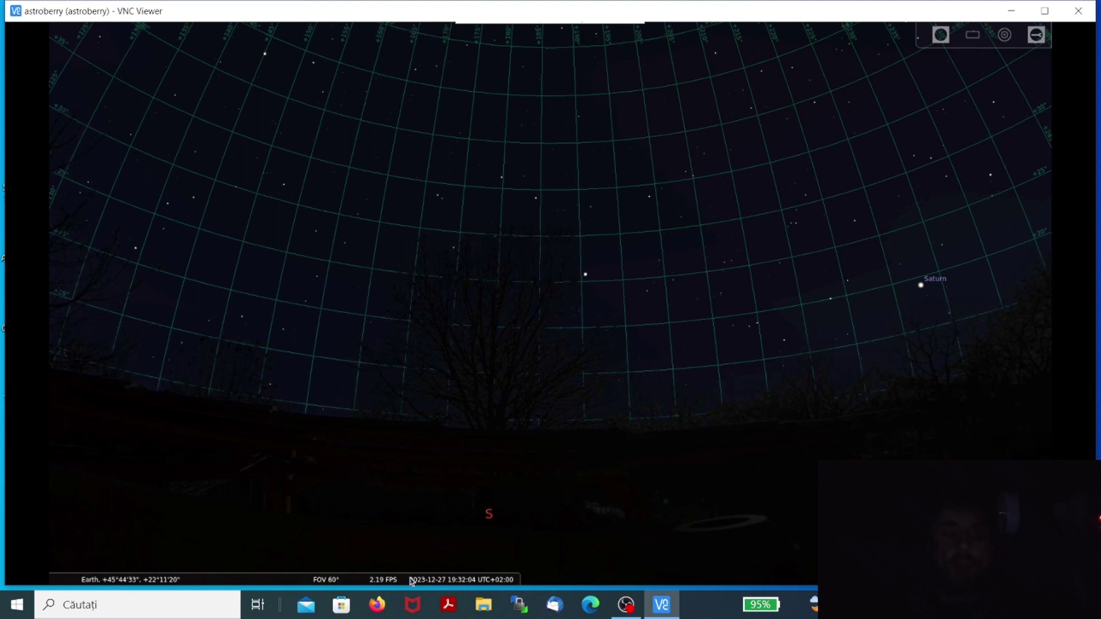
mouse_move(409, 580)
mouse_move(55, 580)
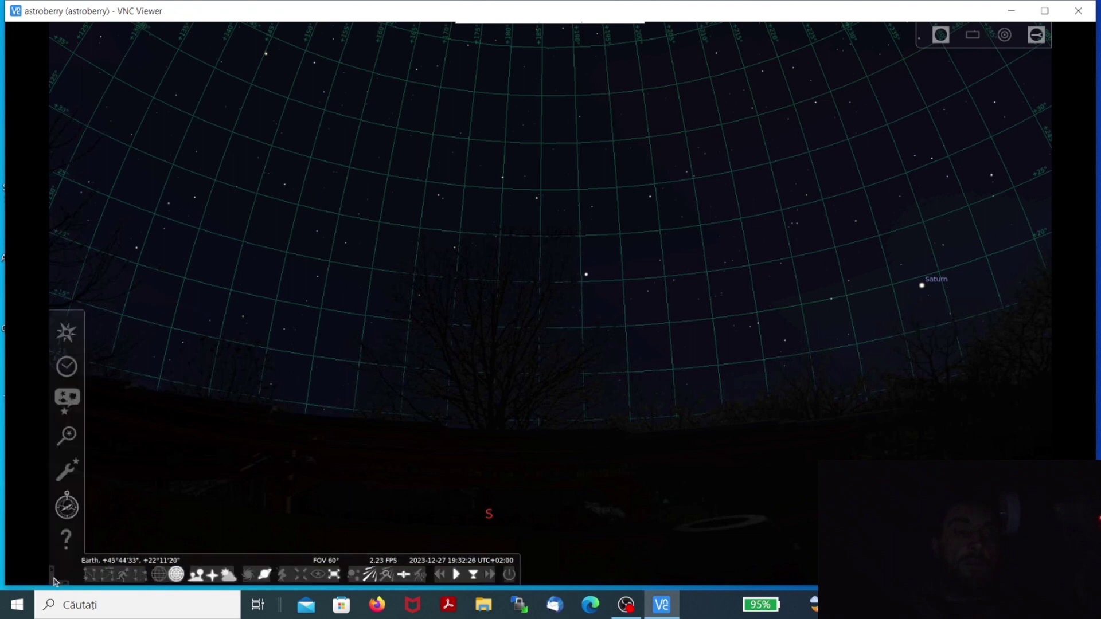
Confirm Telescope Control loads at startup in the F2 Plugins list, then close Configuration
left_click(68, 471)
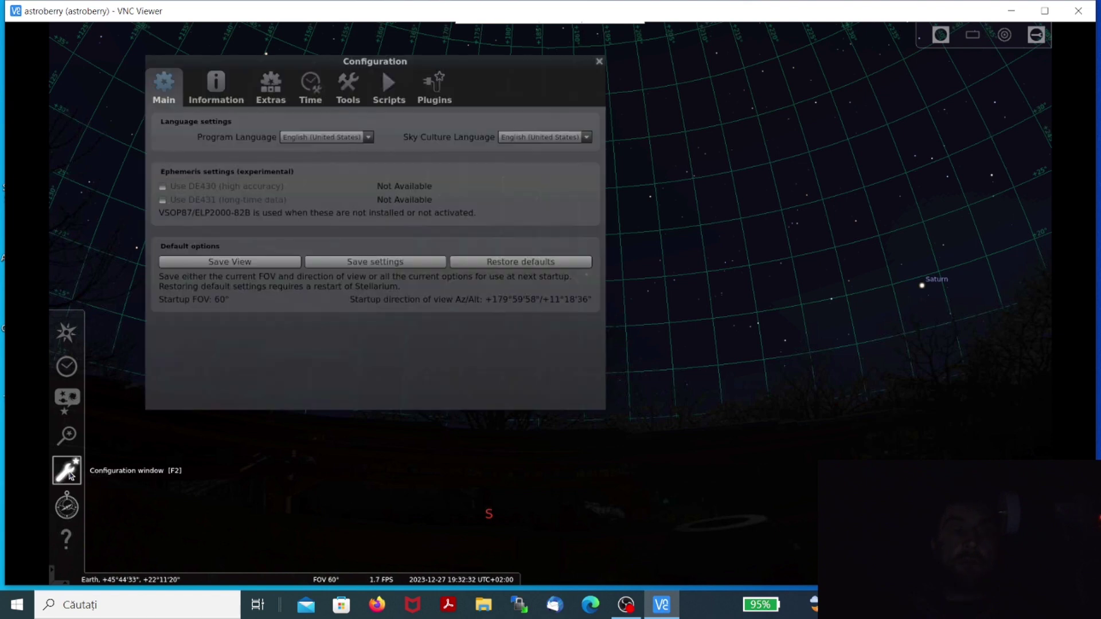
left_click(433, 95)
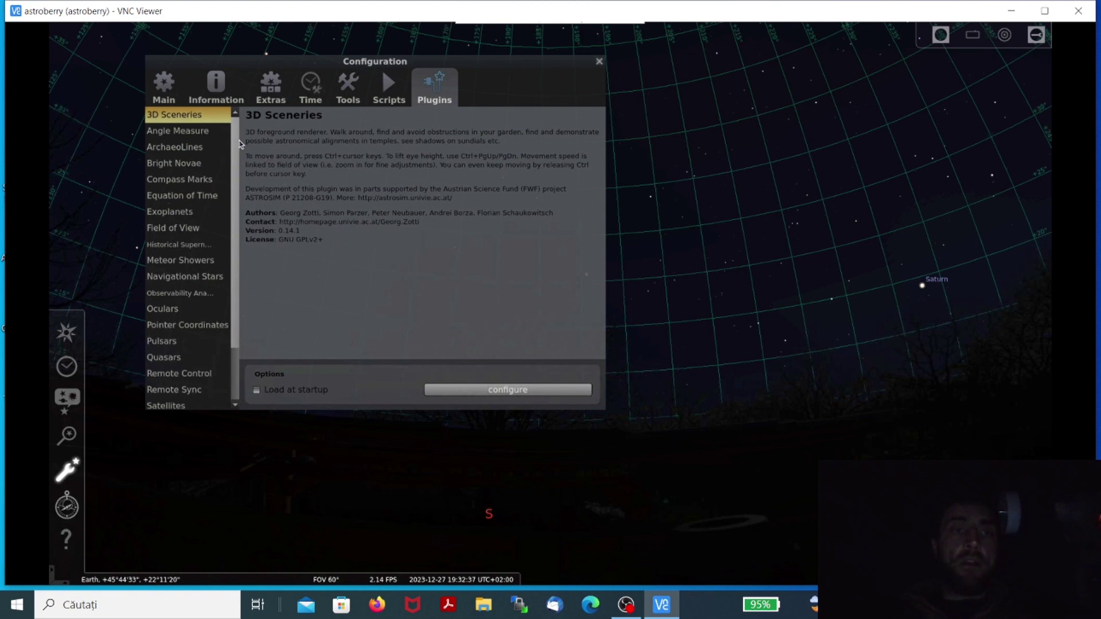
left_click_drag(241, 218, 235, 330)
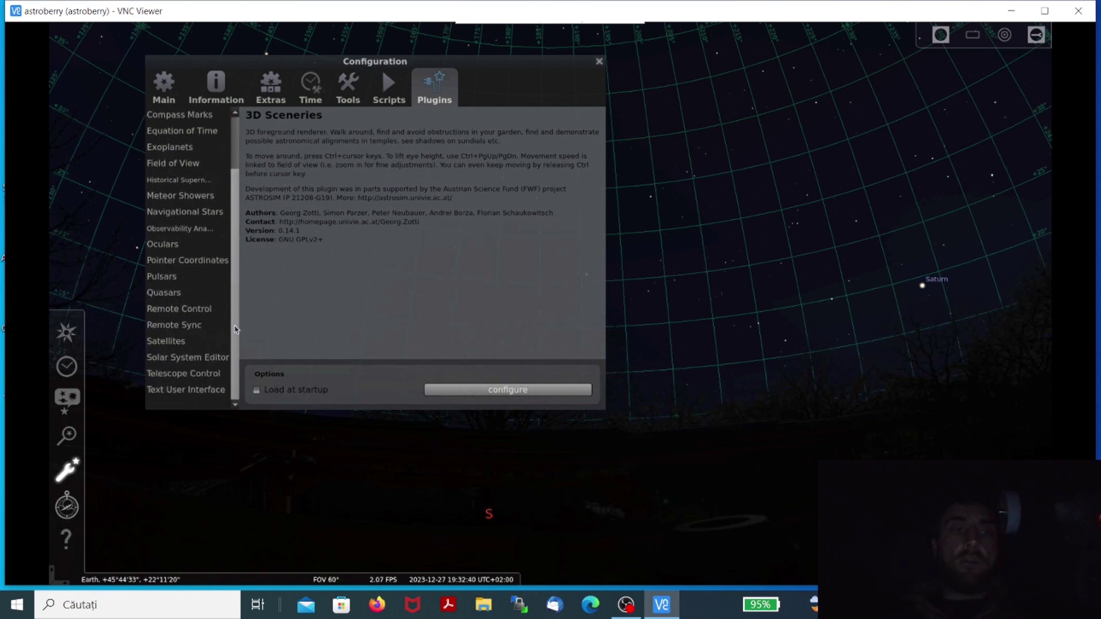
left_click(198, 376)
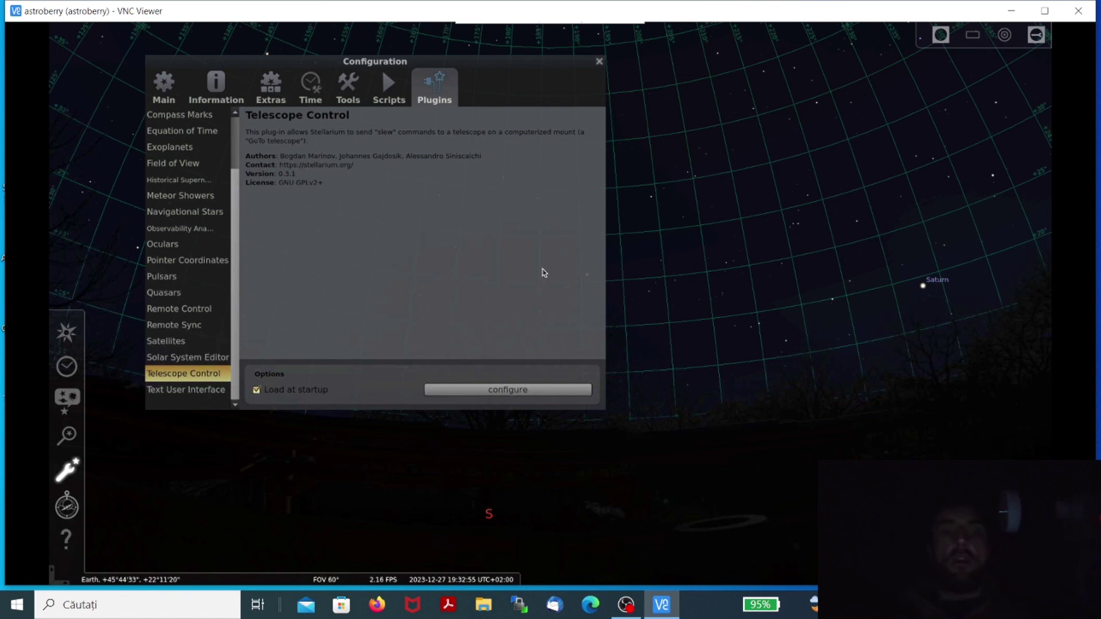
left_click(599, 63)
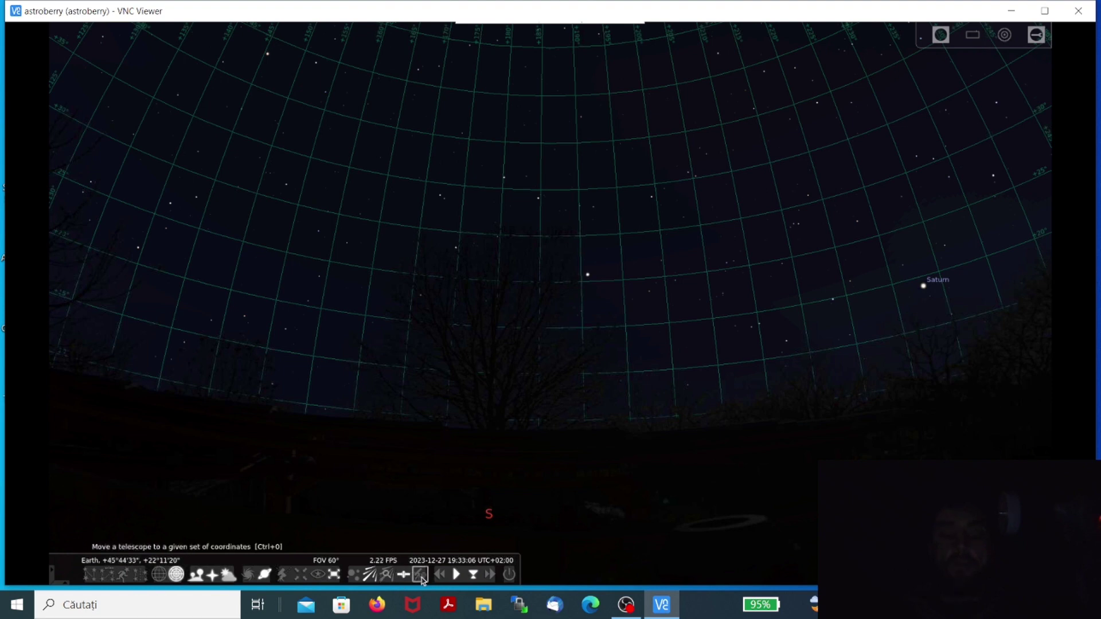
left_click(421, 574)
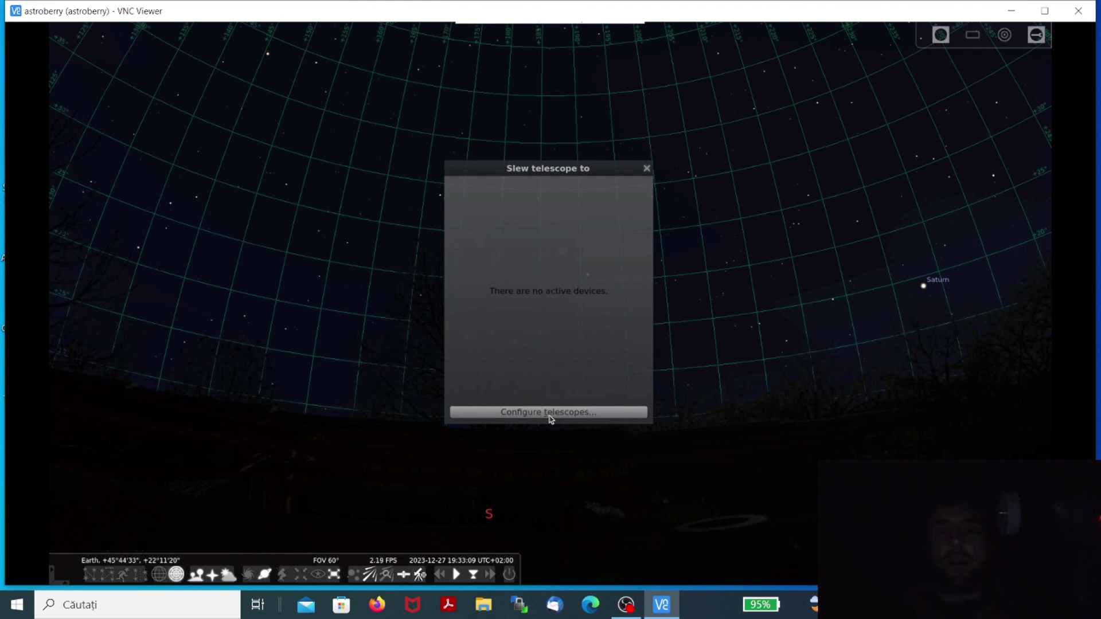
Remove the old EQ6-R Pro telescope entry and start adding a new telescope
left_click(549, 418)
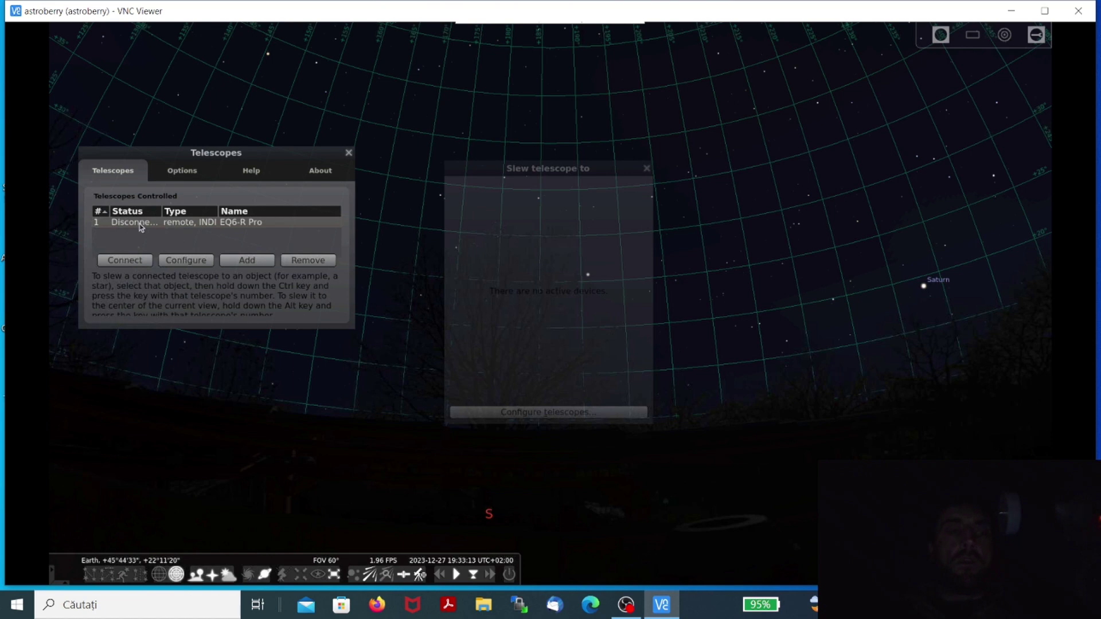
left_click(310, 263)
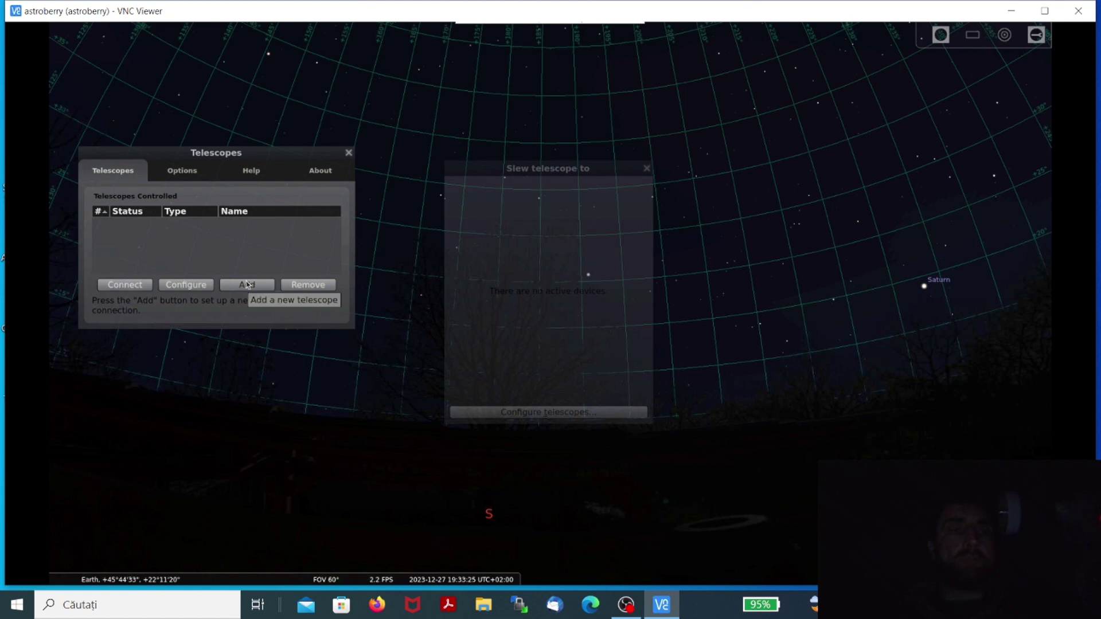
left_click(246, 284)
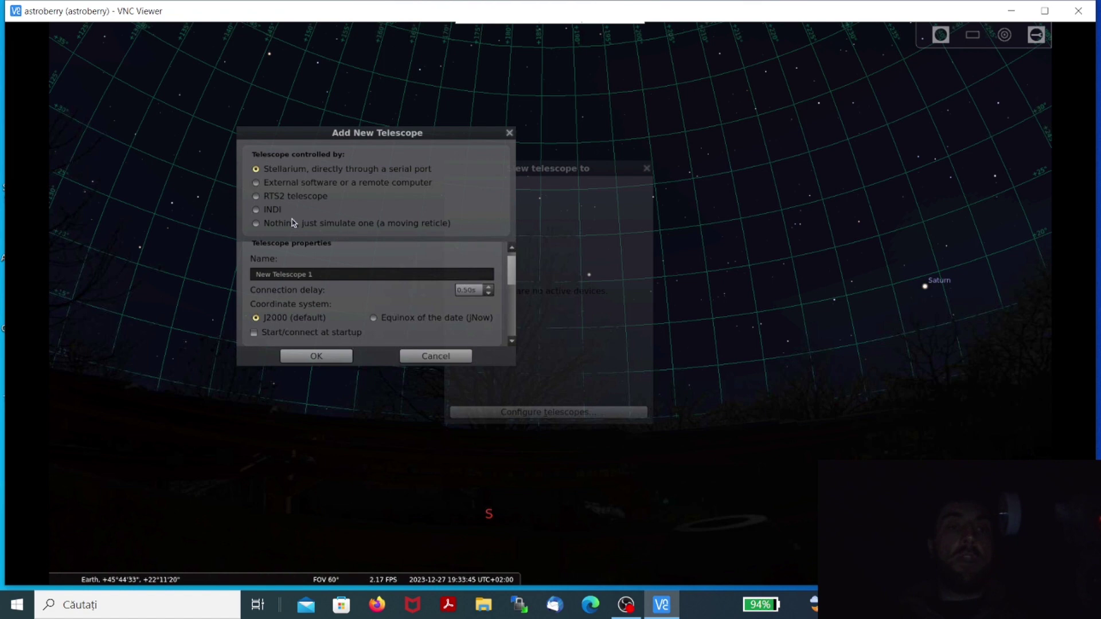
Set the new telescope to INDI control and refresh the INDI device list
left_click(256, 211)
left_click_drag(512, 270, 513, 281)
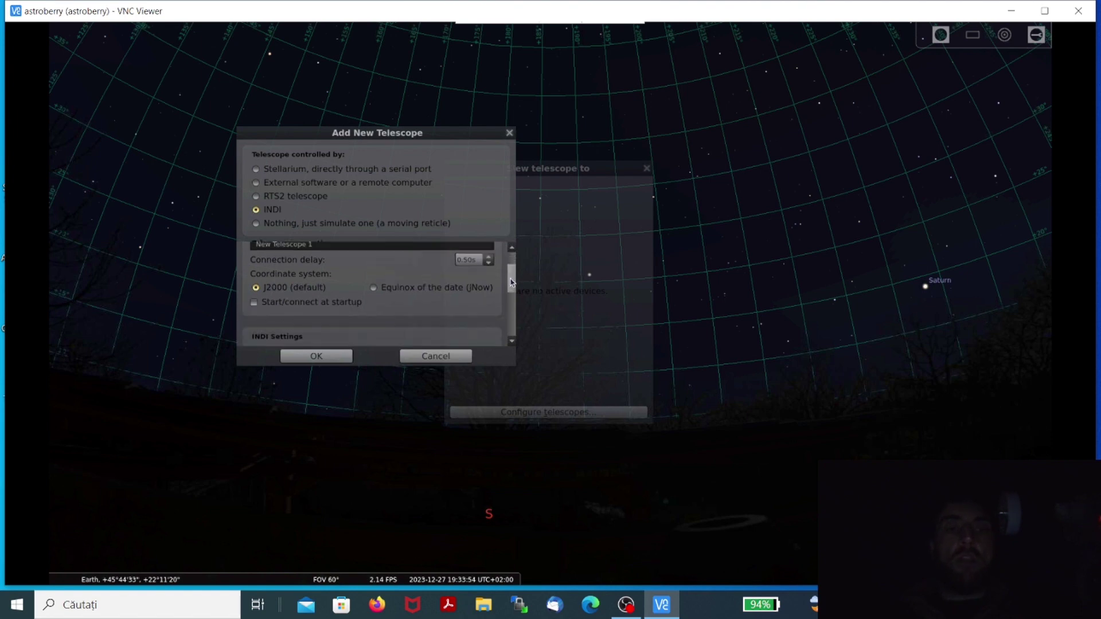
scroll(331, 321, "down", 1)
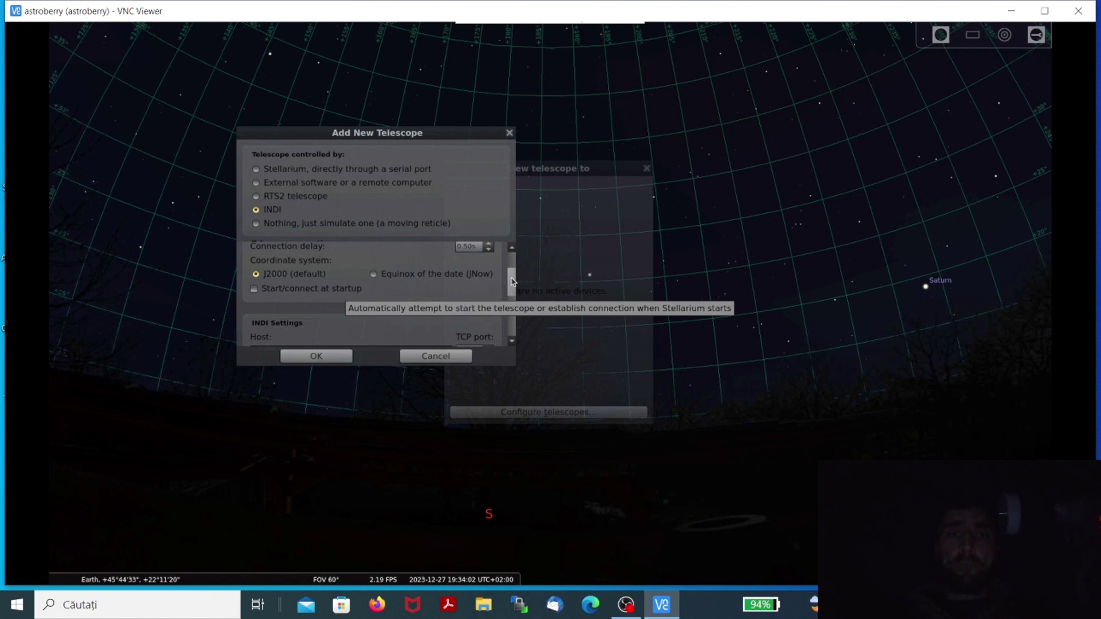
left_click_drag(512, 281, 512, 300)
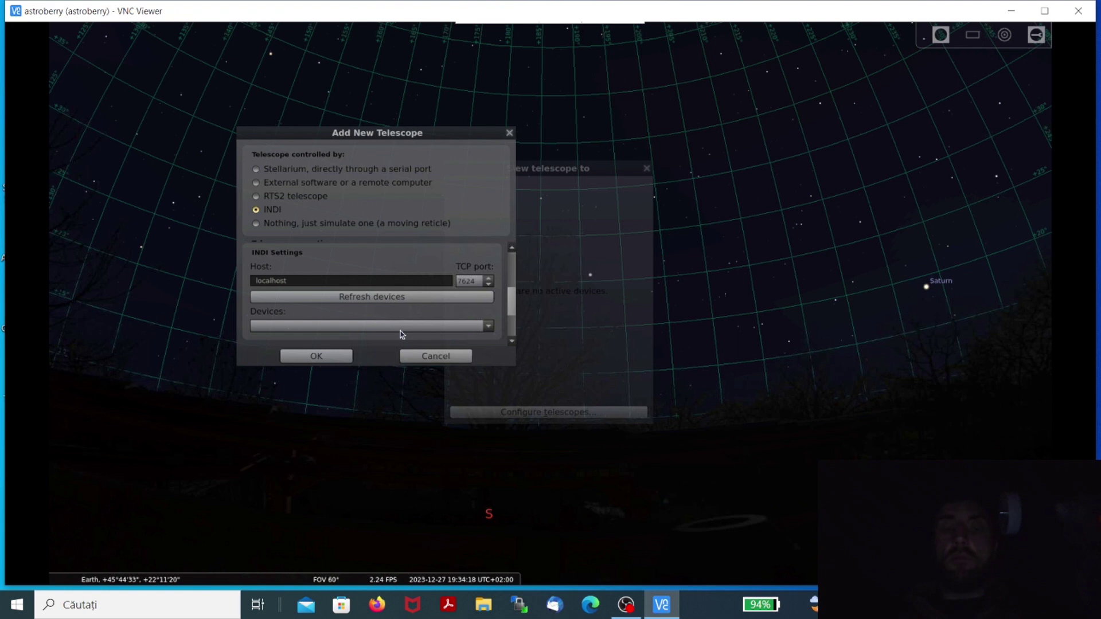
left_click(395, 299)
left_click(512, 331)
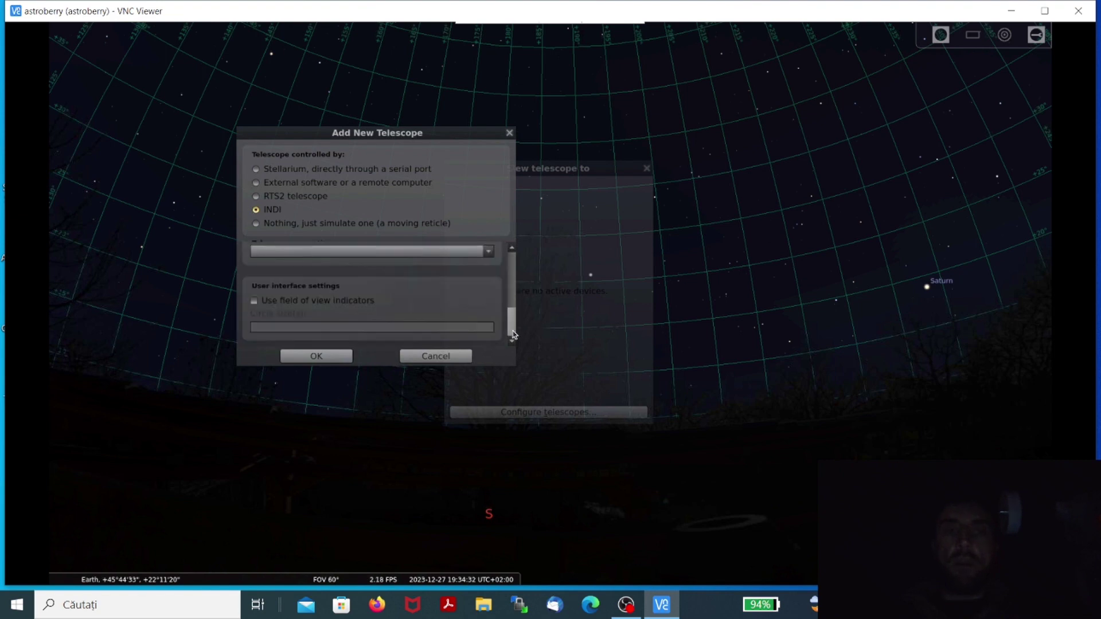
left_click(513, 266)
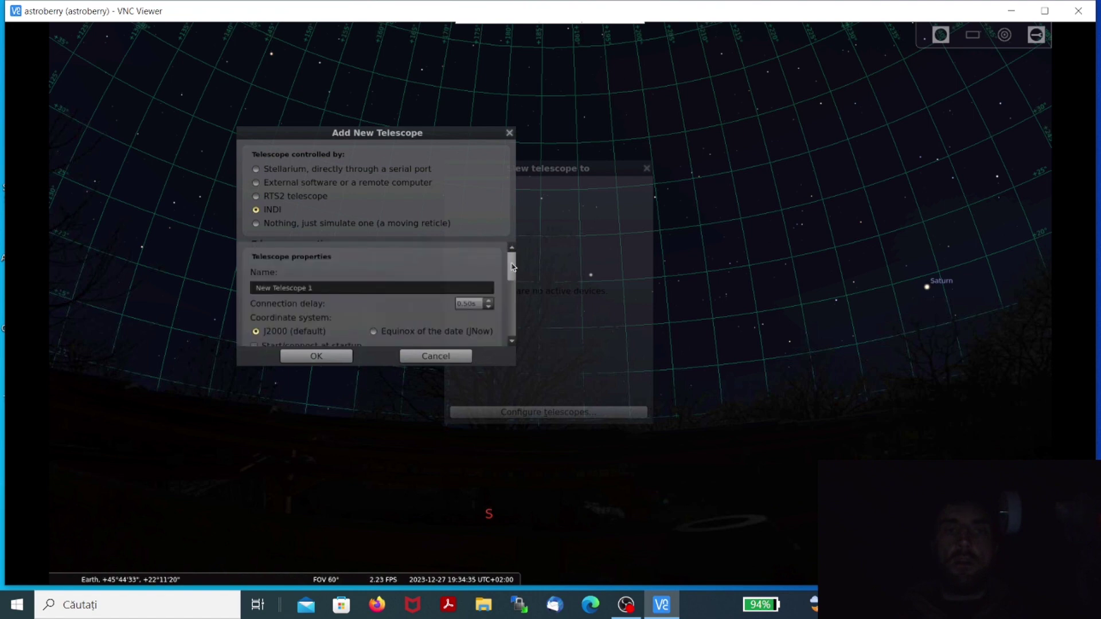
Name the telescope 'EQ6-R mount', confirm it, and close the telescope dialogs
triple_click(357, 288)
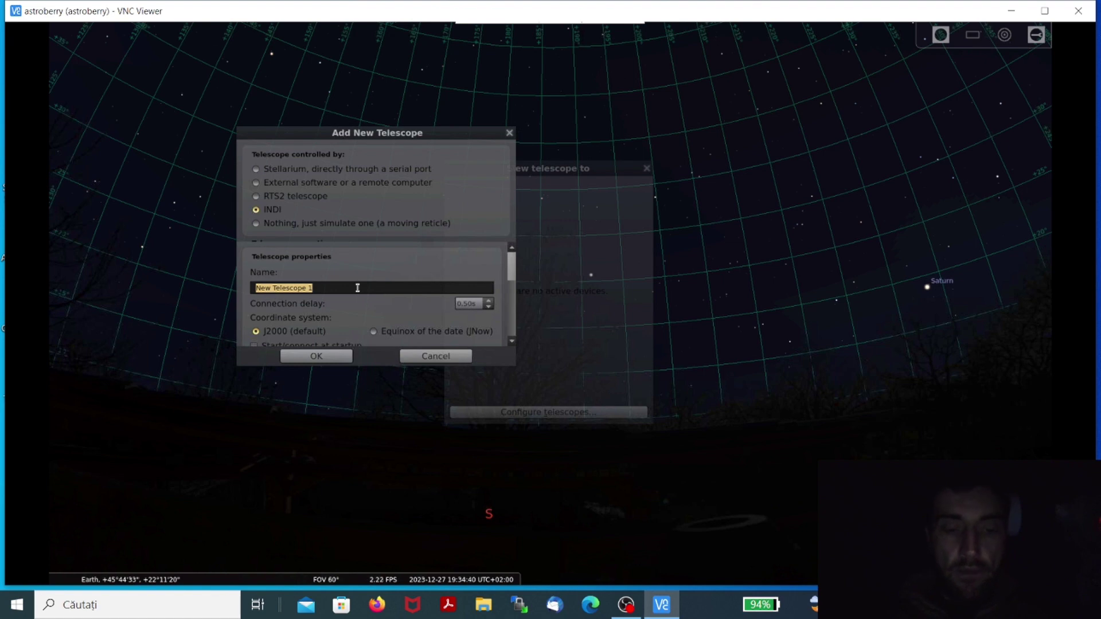
type("EQ")
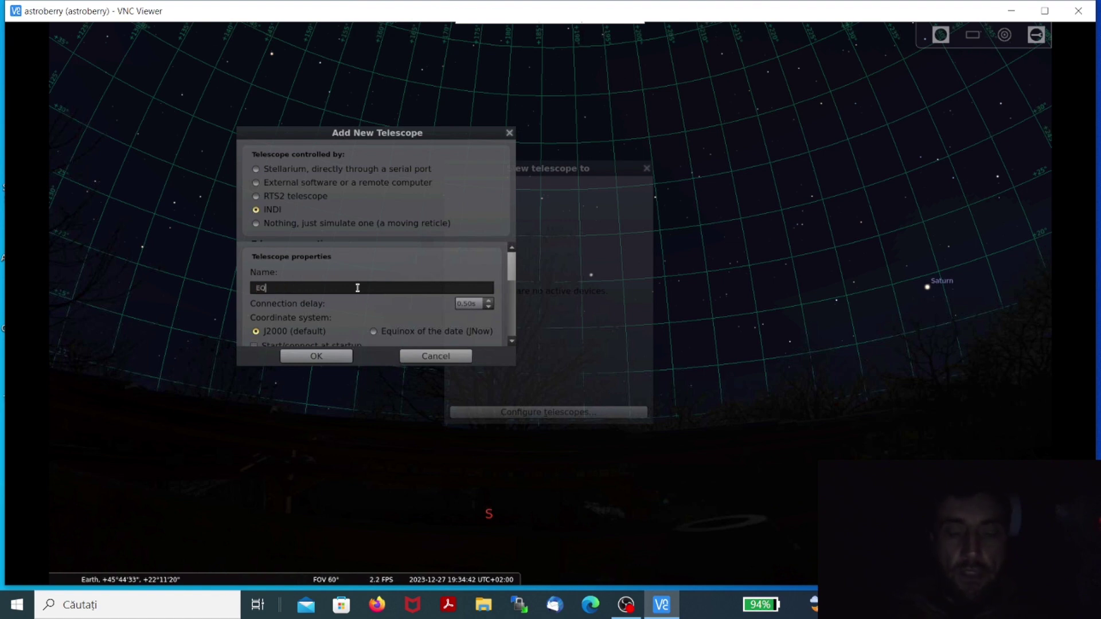
type("6")
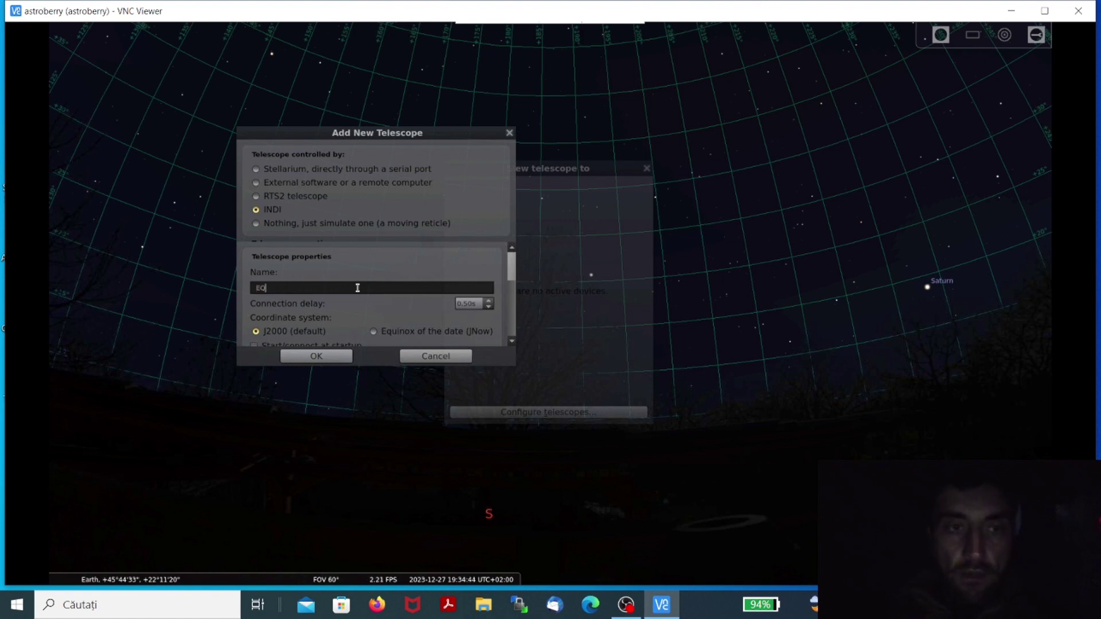
type("0")
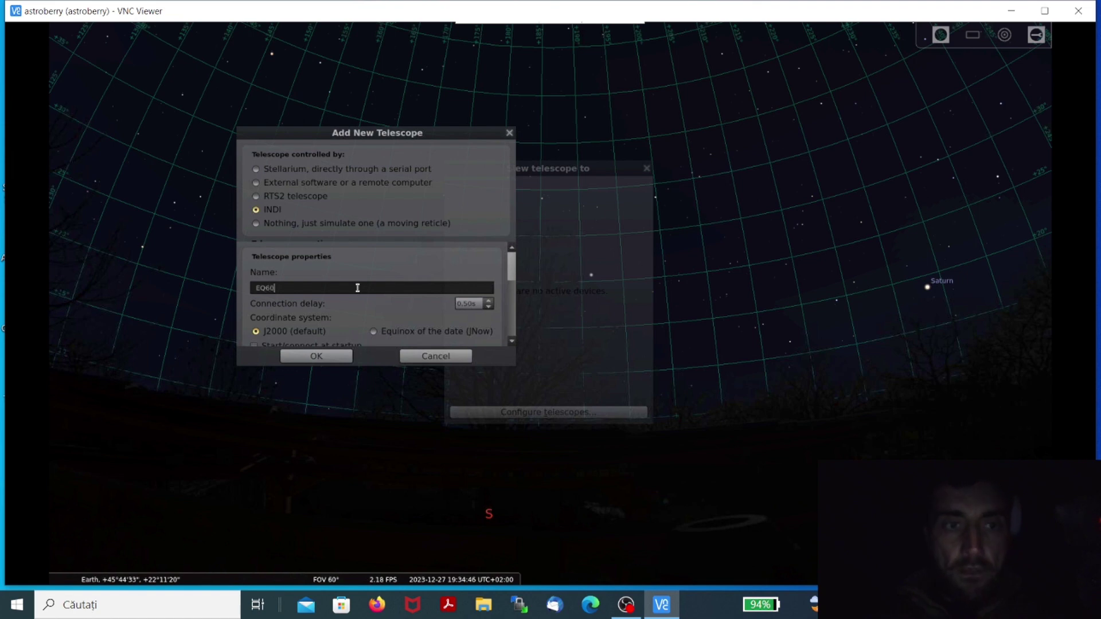
key("BackSpace")
type("-")
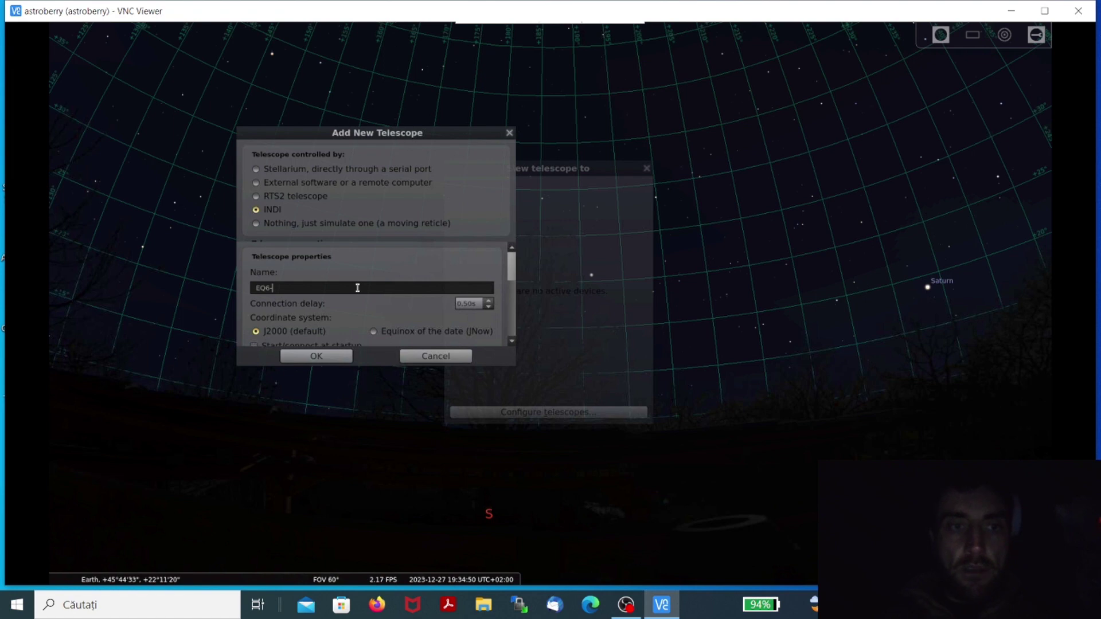
type("R")
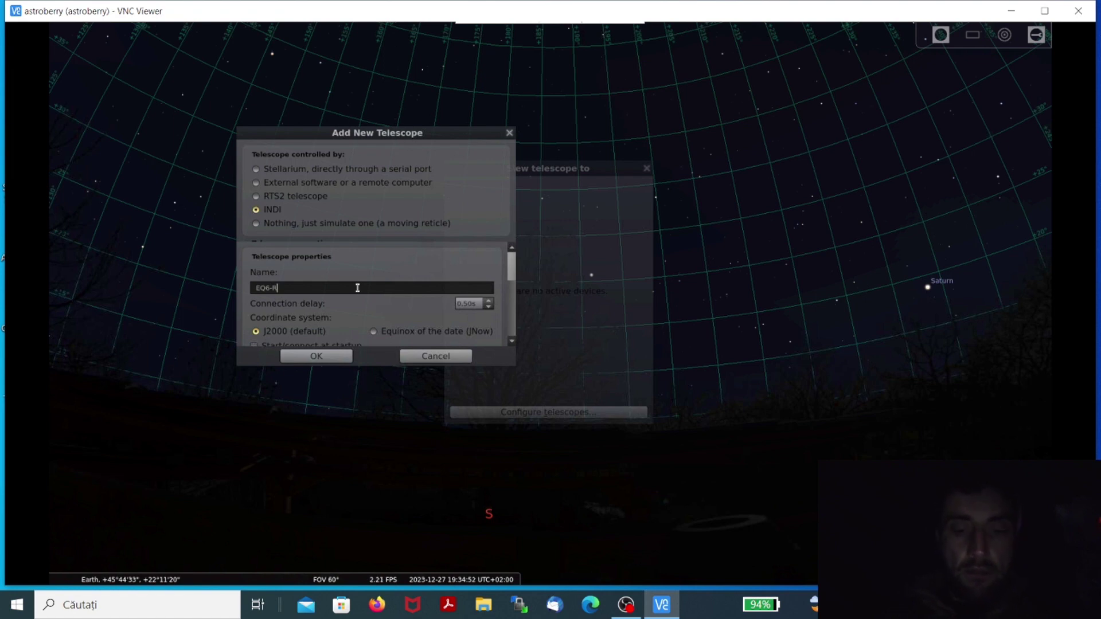
type(" moun")
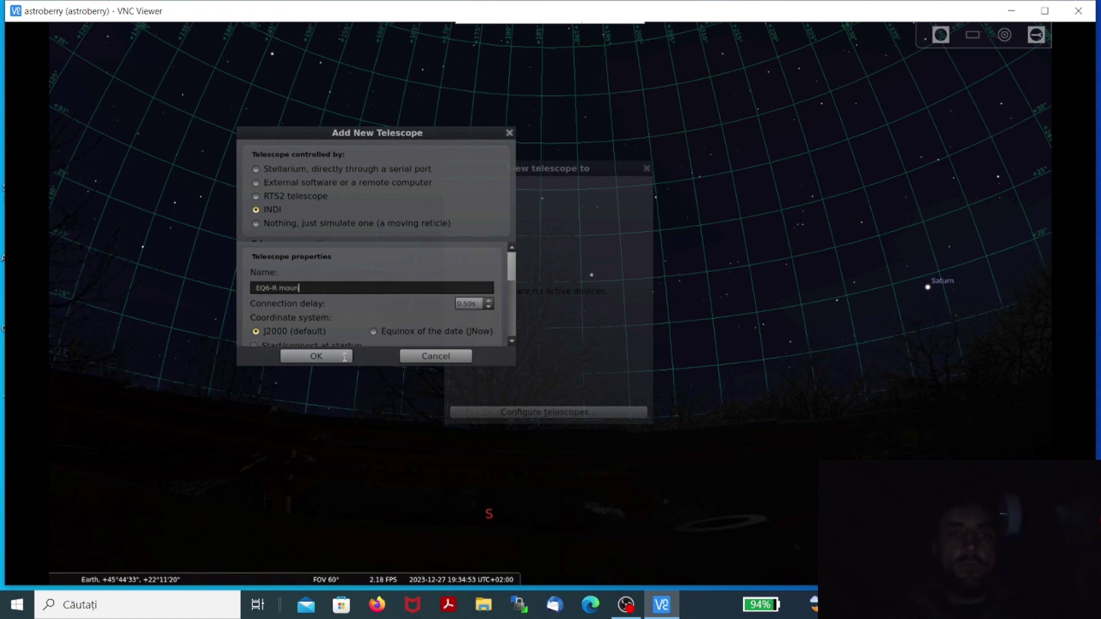
type("t")
left_click(343, 360)
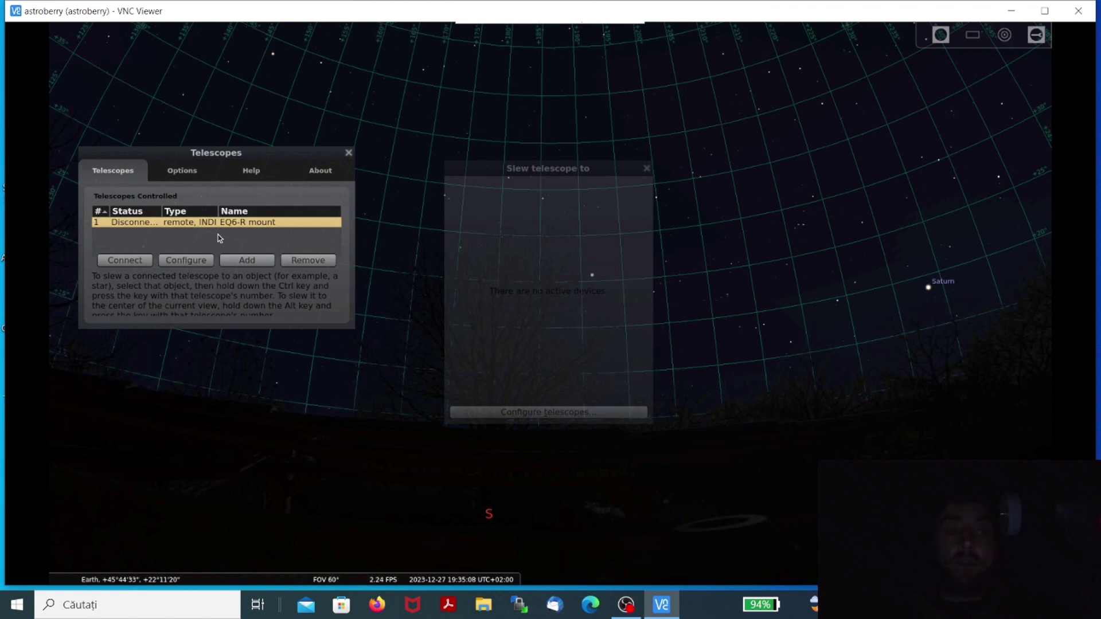
left_click(348, 154)
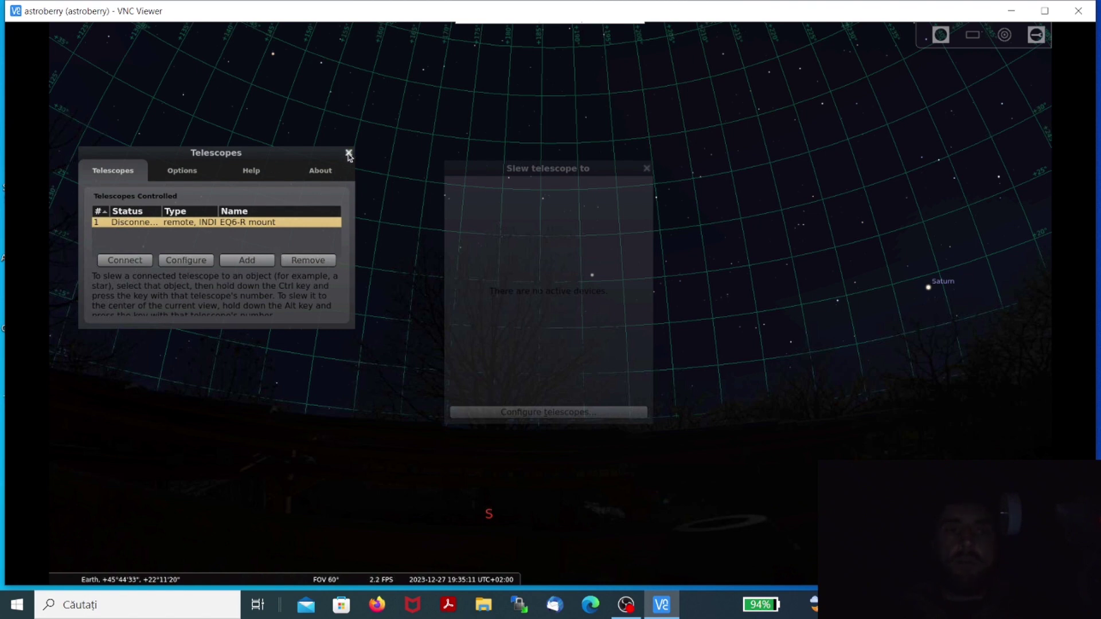
left_click(648, 169)
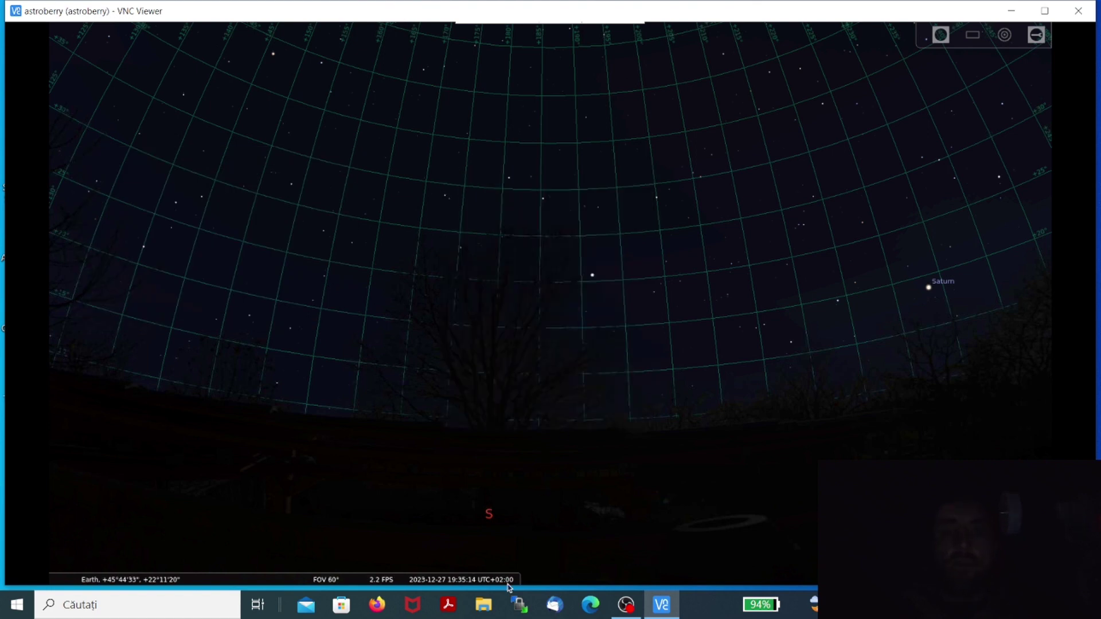
mouse_move(507, 584)
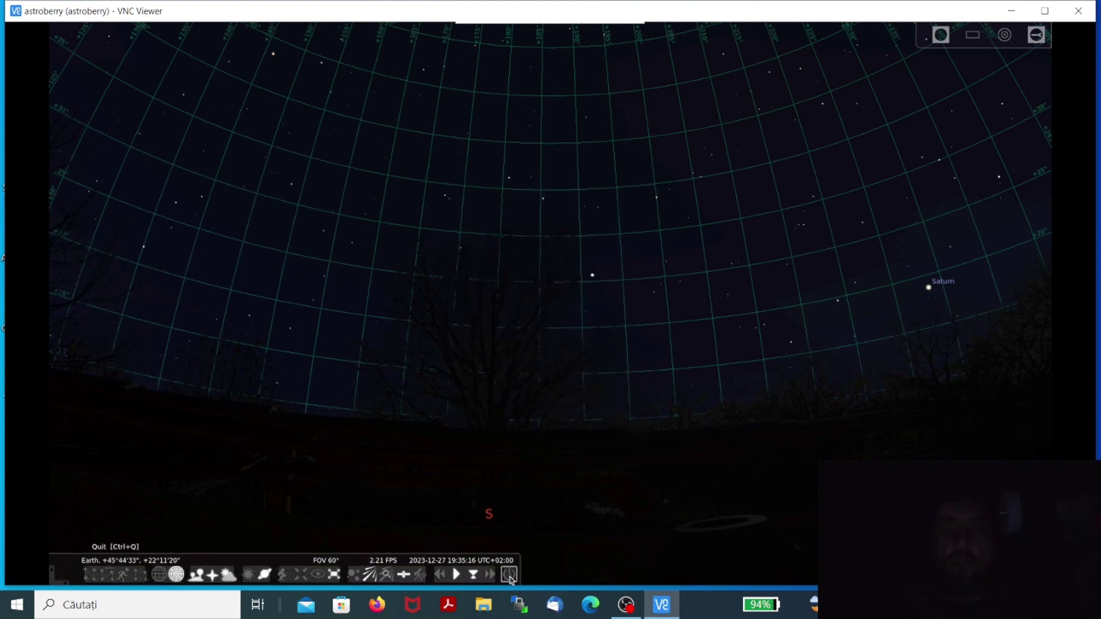
Quit Stellarium, start KStars, dismiss Tip of the Day, and open the Ekos window
left_click(509, 575)
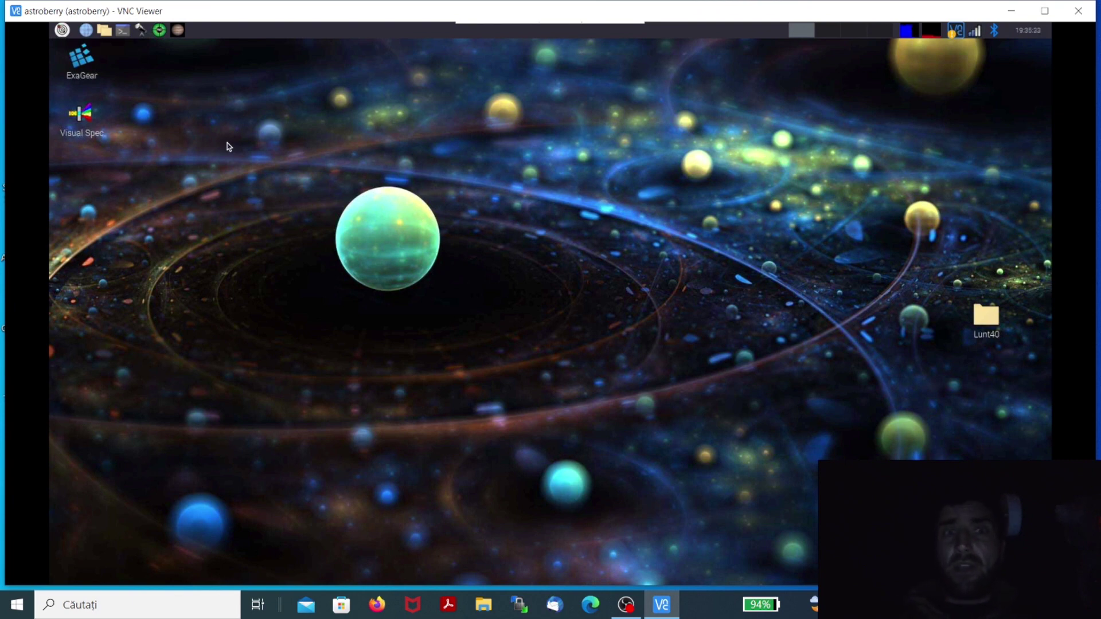
left_click(140, 31)
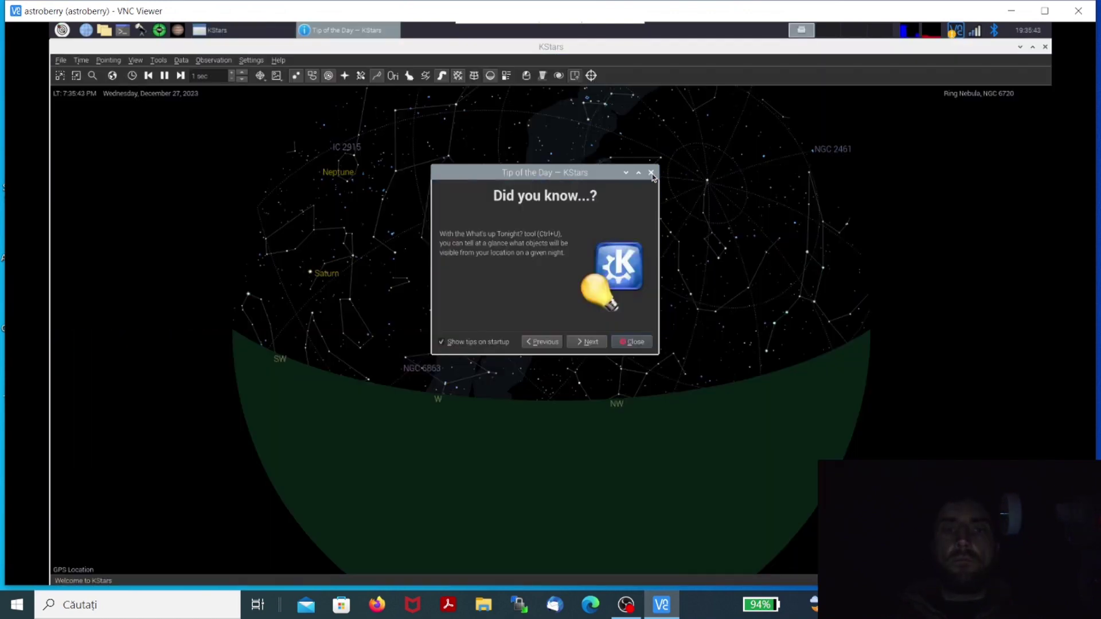
left_click(651, 172)
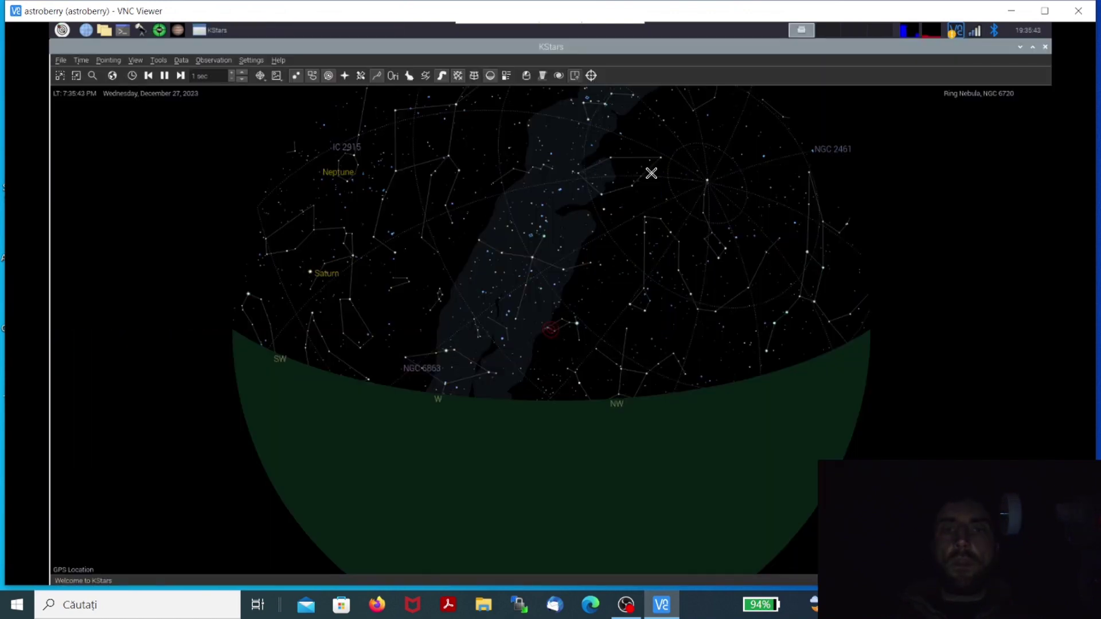
left_click(530, 81)
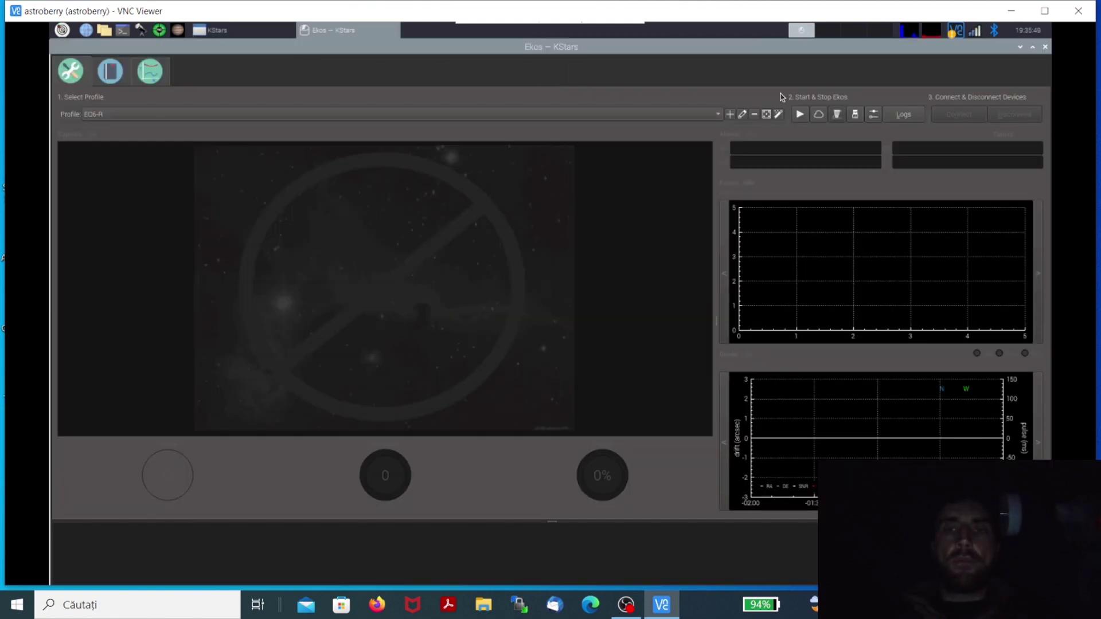
Start Ekos with the EQ6-R profile and review the Astrometry, EQMod Mount, GPSD and ZWO CCD tabs
left_click(800, 115)
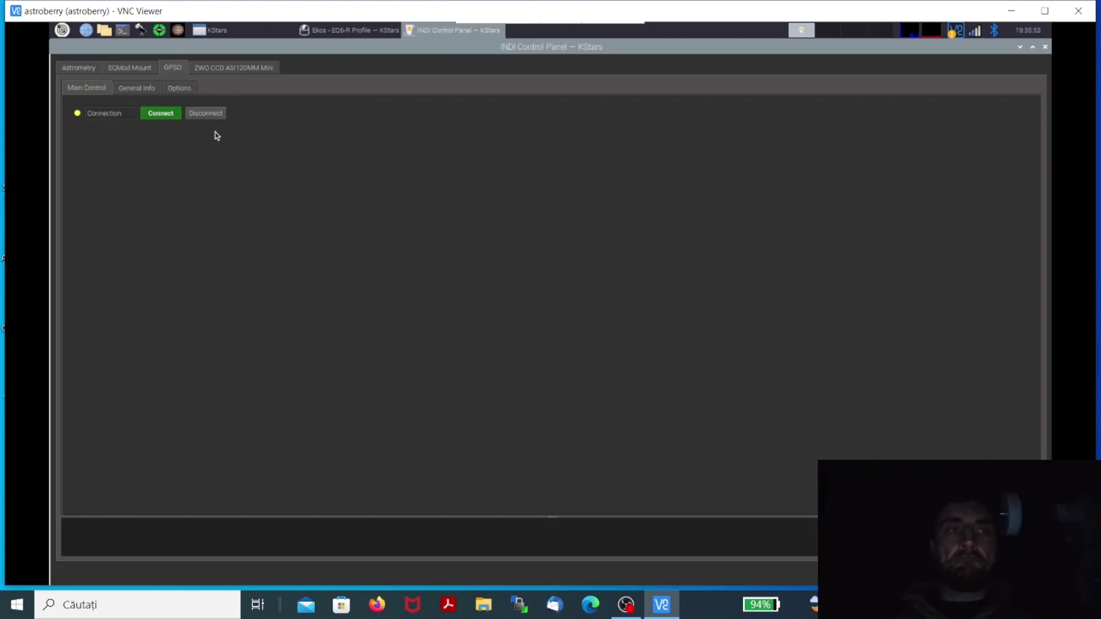
left_click(125, 70)
left_click(170, 69)
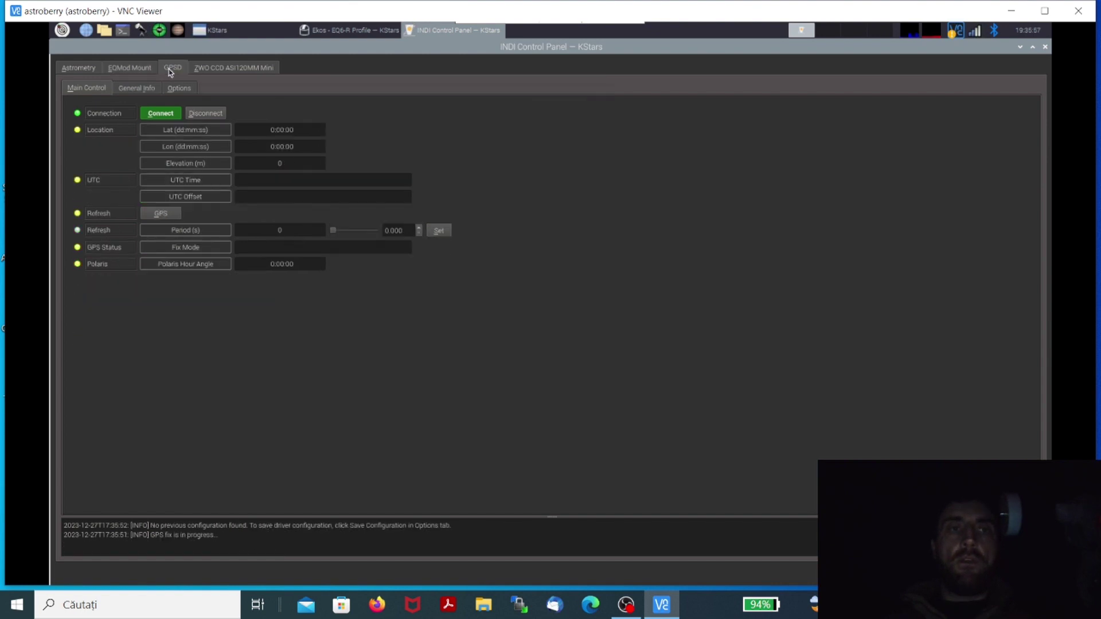
left_click(92, 70)
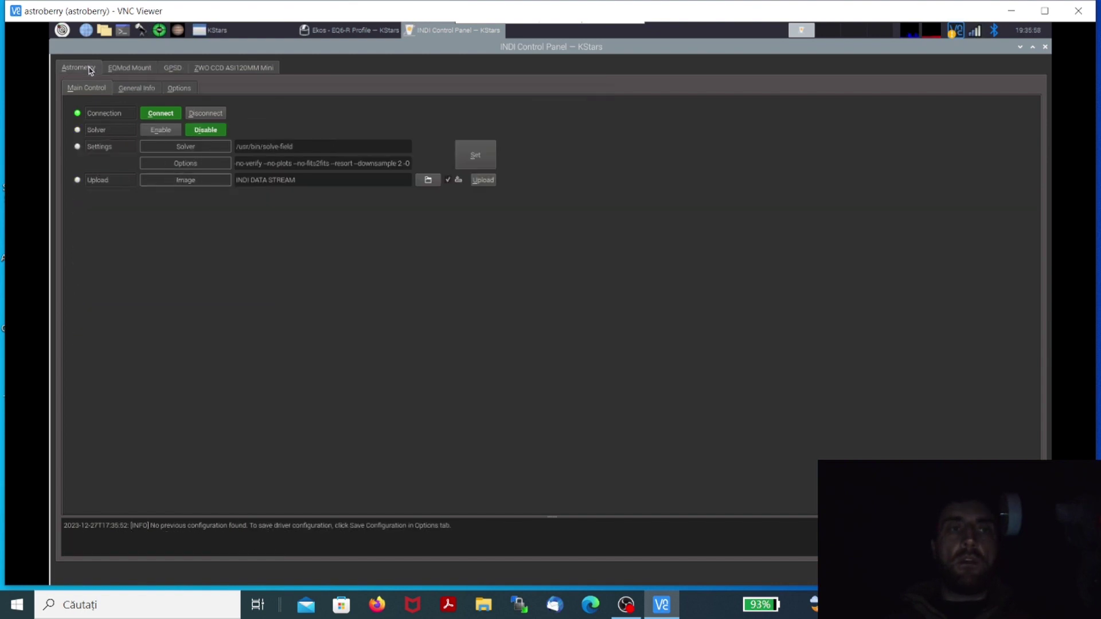
left_click(121, 71)
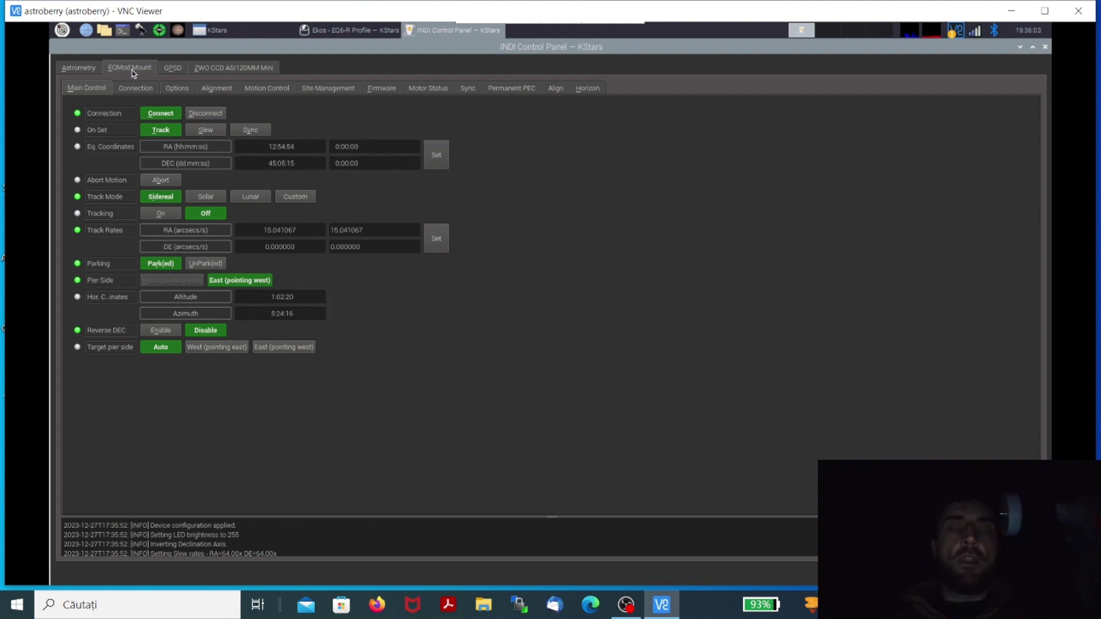
left_click(177, 69)
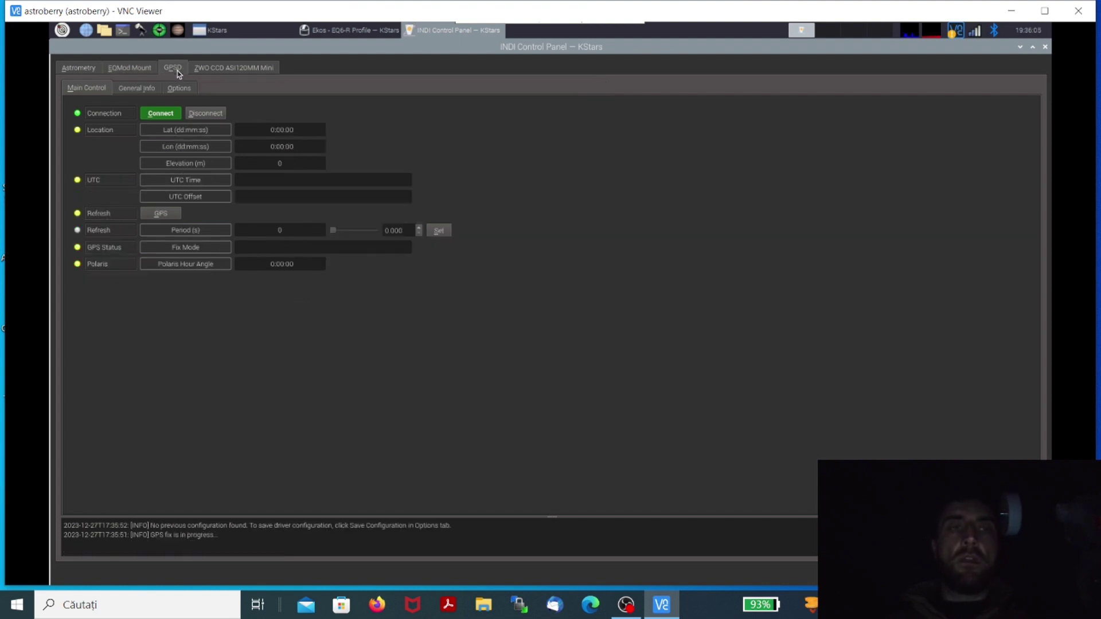
left_click(222, 68)
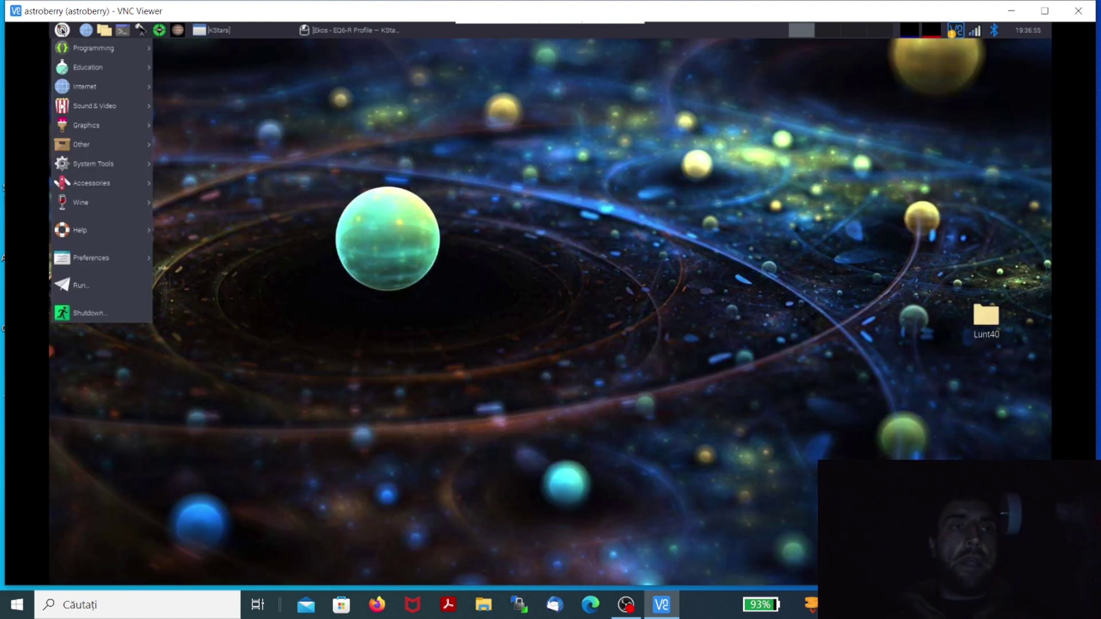
Relaunch Stellarium from Education and bring up its slew-telescope window
mouse_move(92, 67)
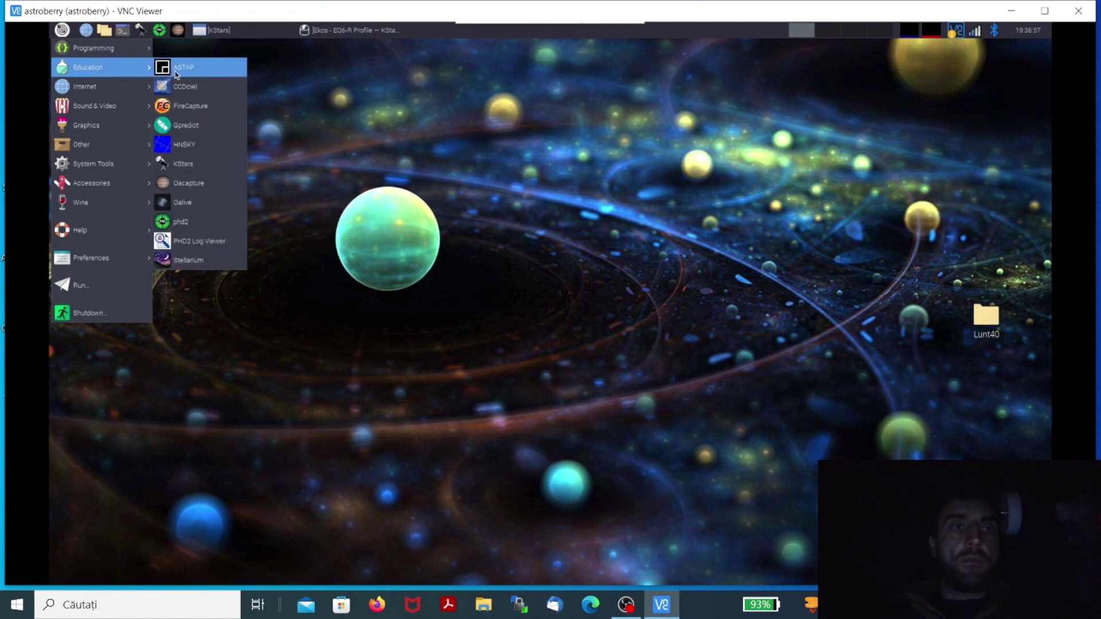
left_click(186, 260)
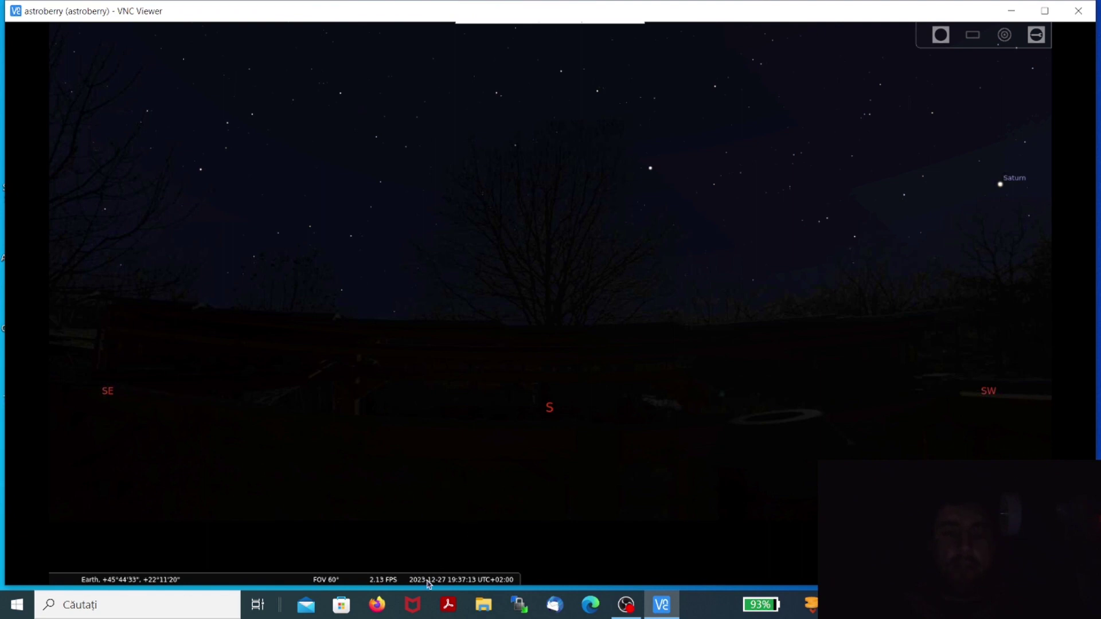
mouse_move(428, 584)
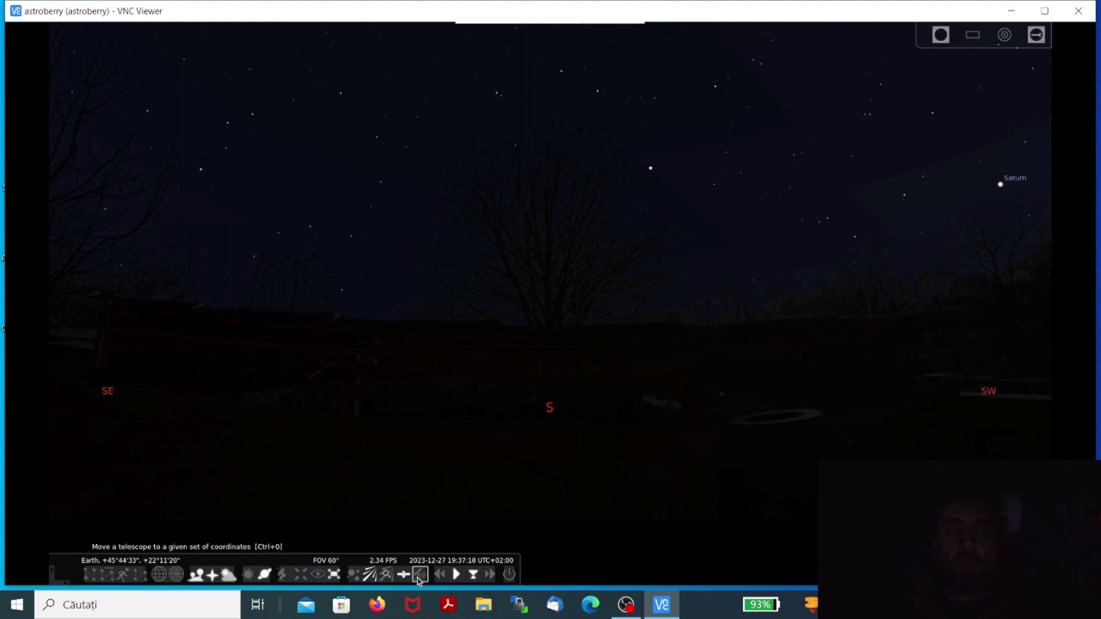
left_click(419, 579)
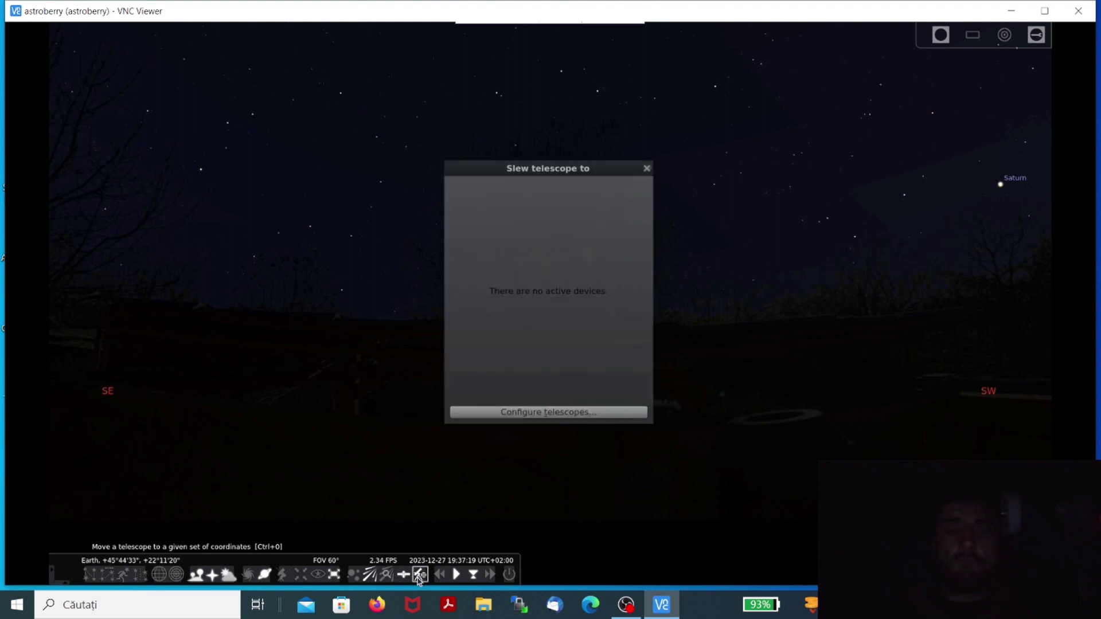
Edit the EQ6-R mount telescope's connection and refresh the available INDI devices
left_click(535, 413)
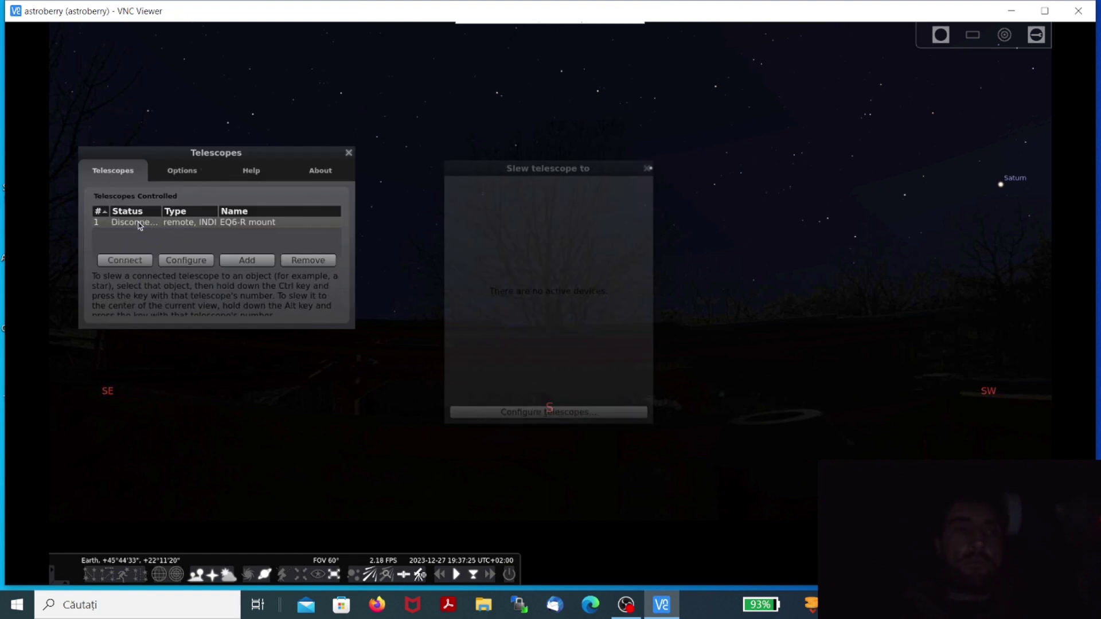
left_click(140, 225)
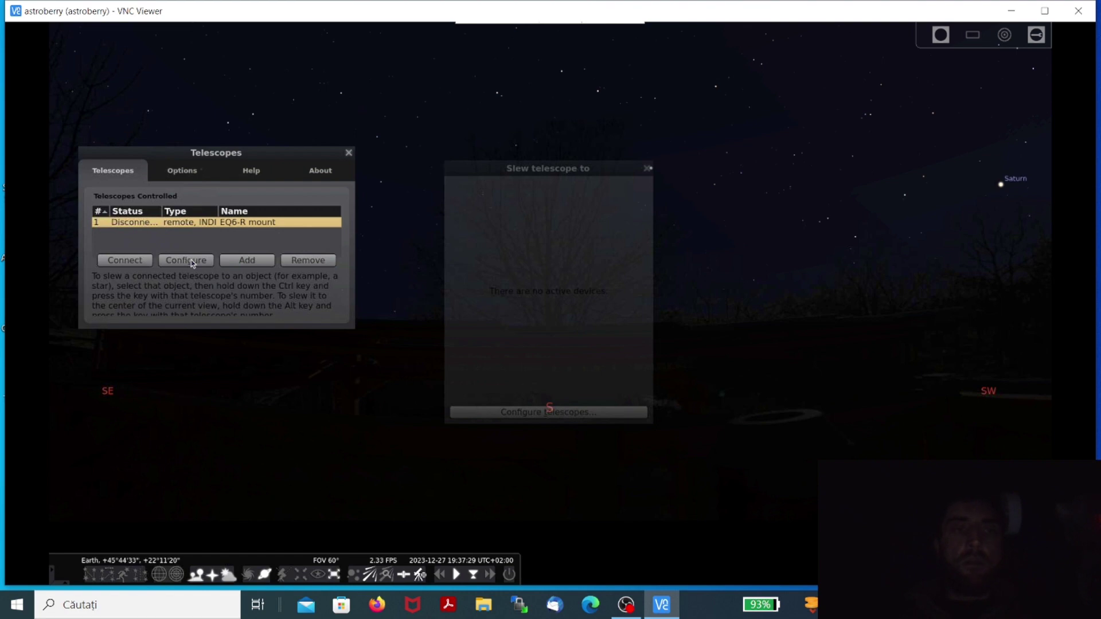
left_click(192, 261)
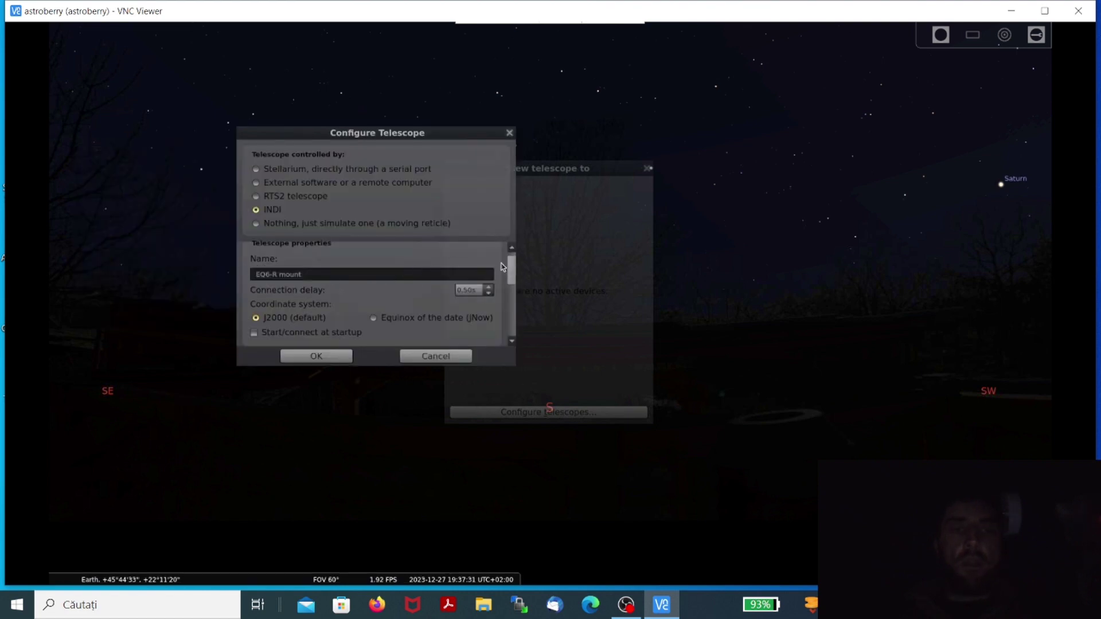
left_click_drag(512, 294, 512, 309)
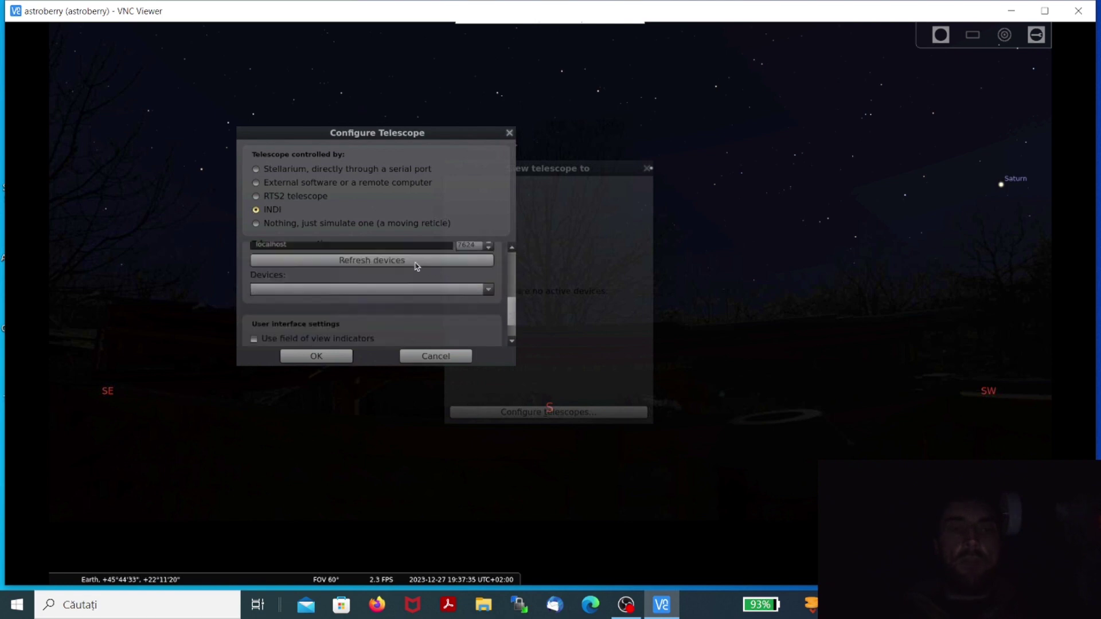
left_click(401, 262)
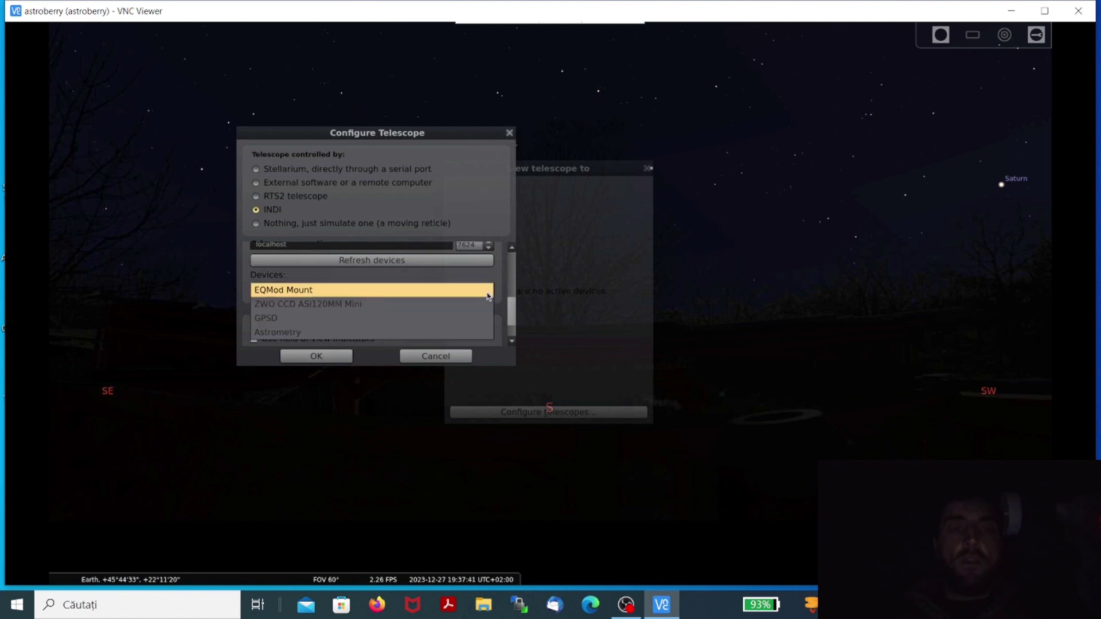
Assign EQMod Mount as the telescope's INDI device and confirm the configuration
left_click(390, 318)
left_click(330, 331)
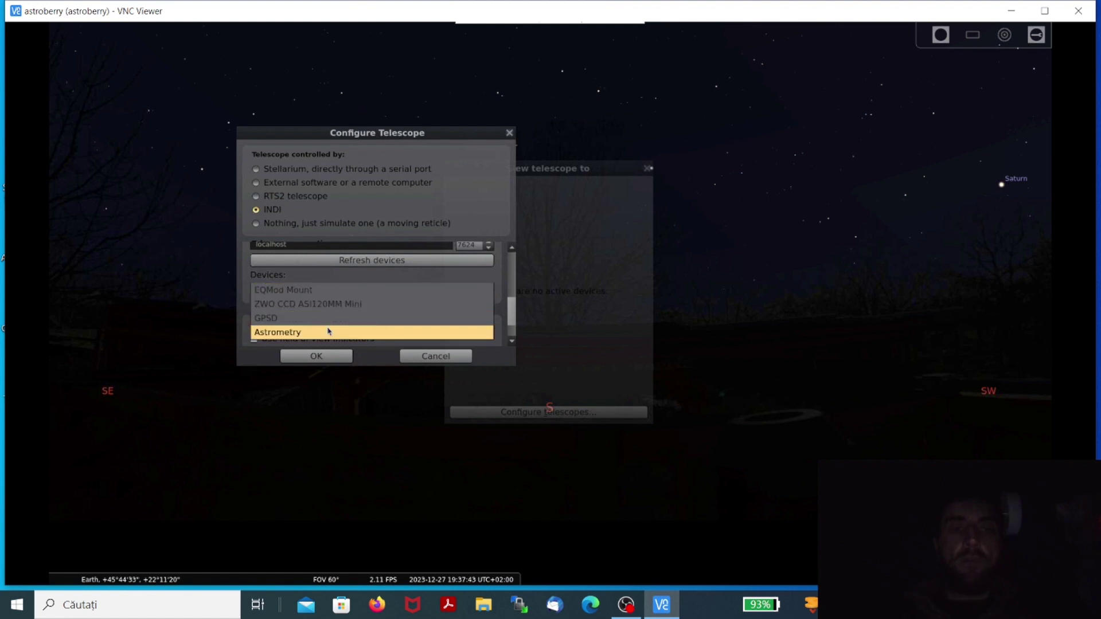
left_click(318, 307)
left_click(319, 332)
left_click(318, 304)
left_click(319, 293)
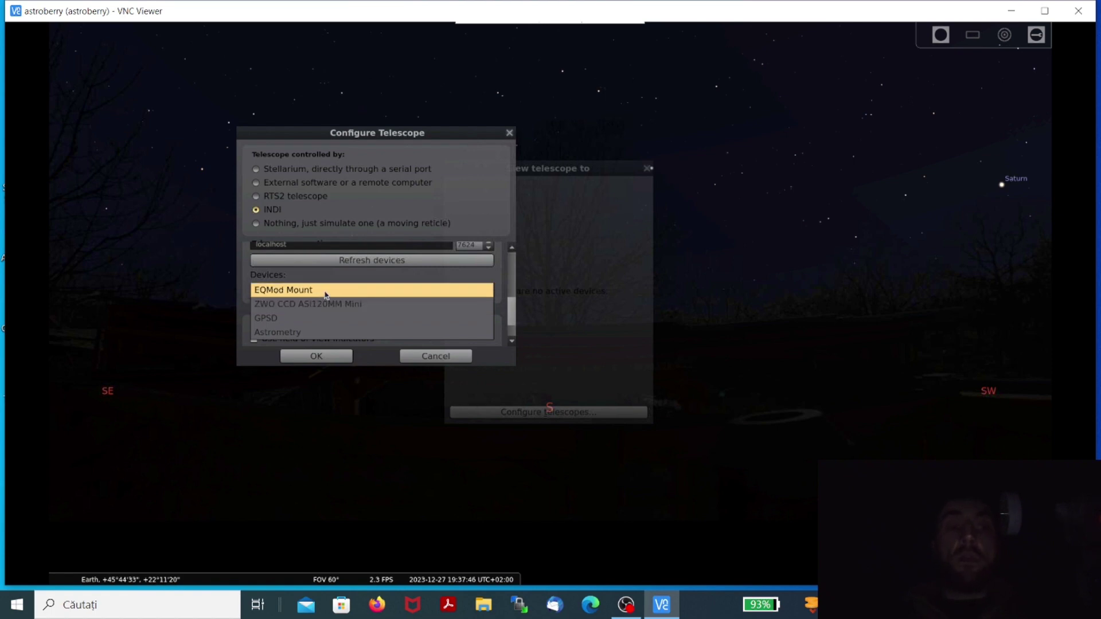
left_click(326, 293)
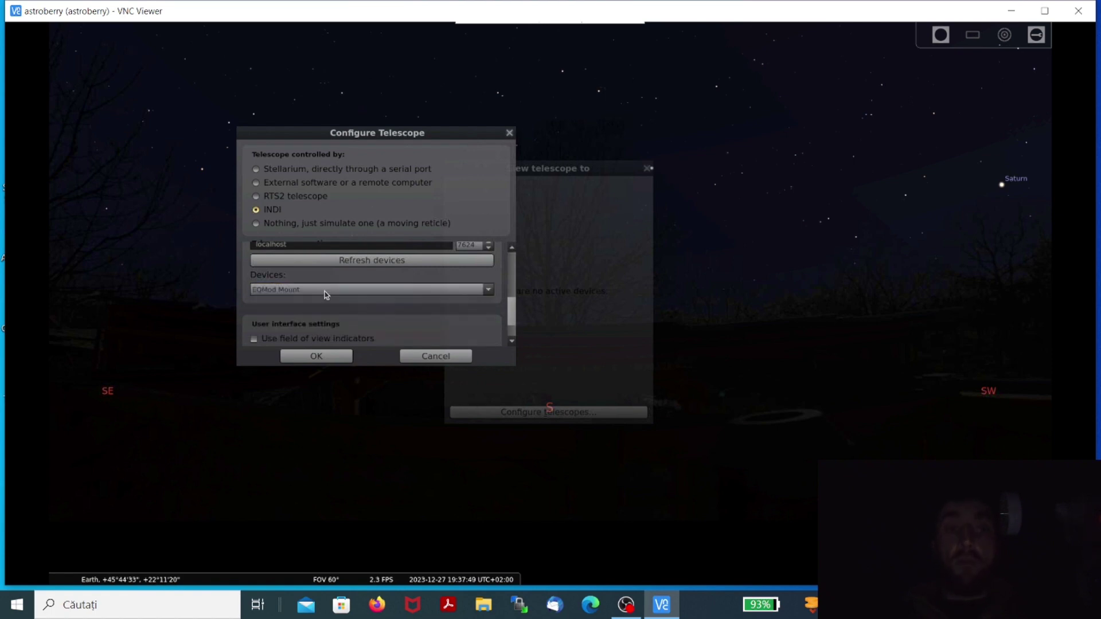
left_click(317, 356)
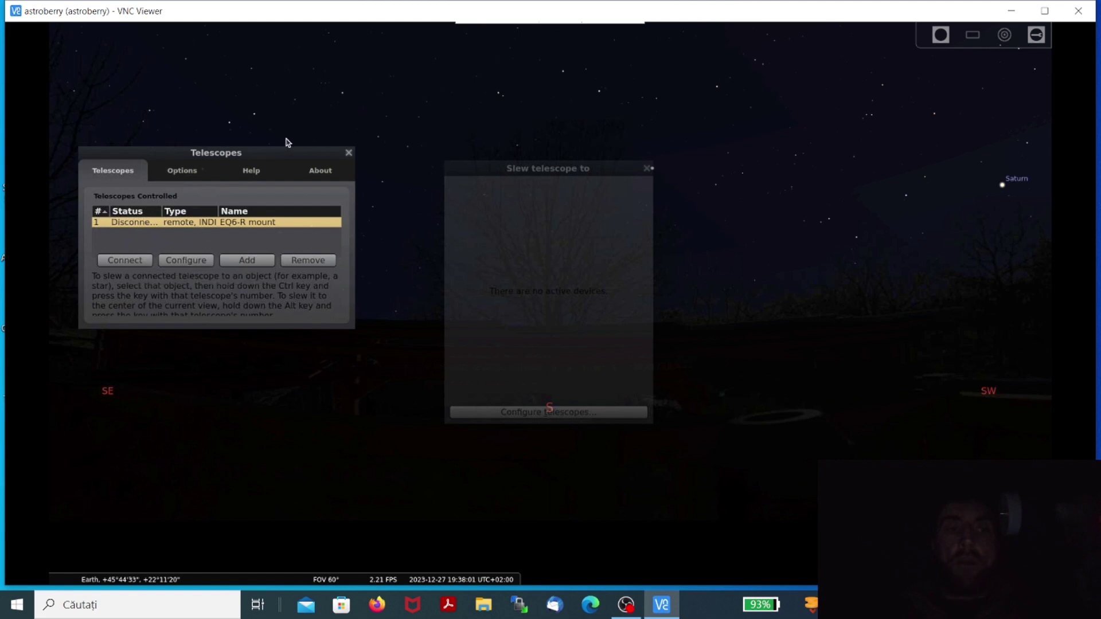
left_click_drag(248, 159, 287, 142)
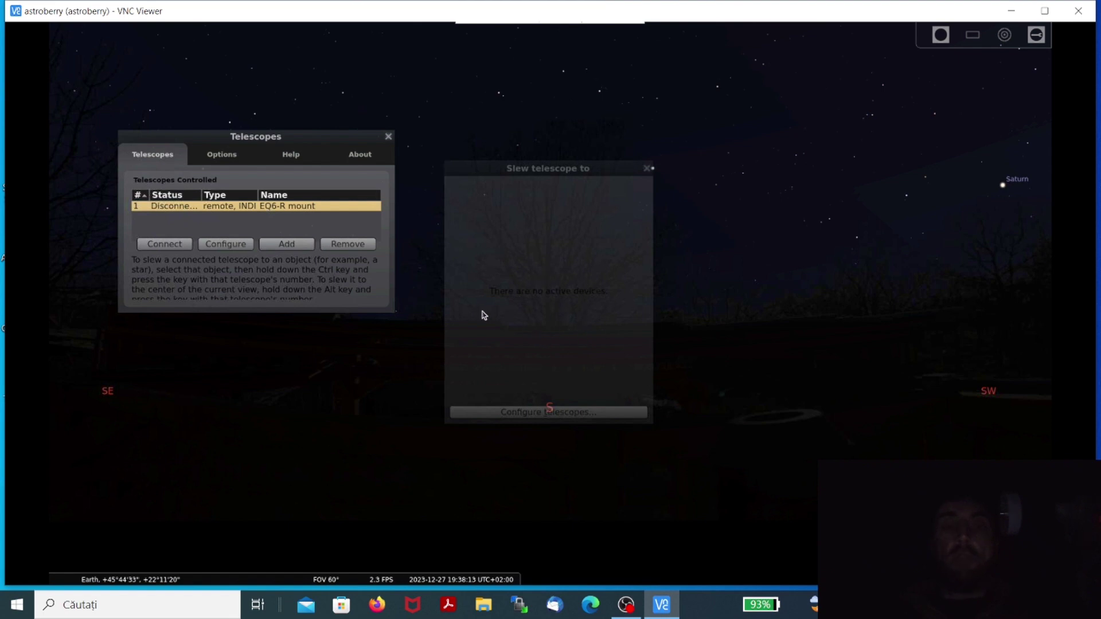
Connect the EQ6-R mount remote INDI telescope and move the Slew telescope window to a clearer spot
left_click(165, 243)
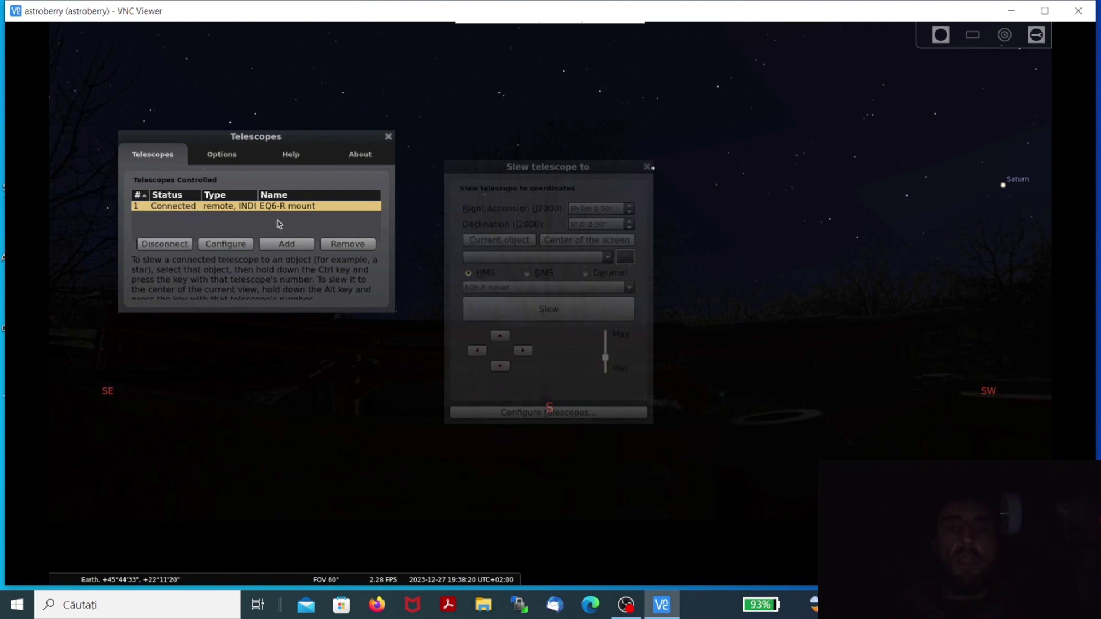
left_click_drag(546, 173, 593, 187)
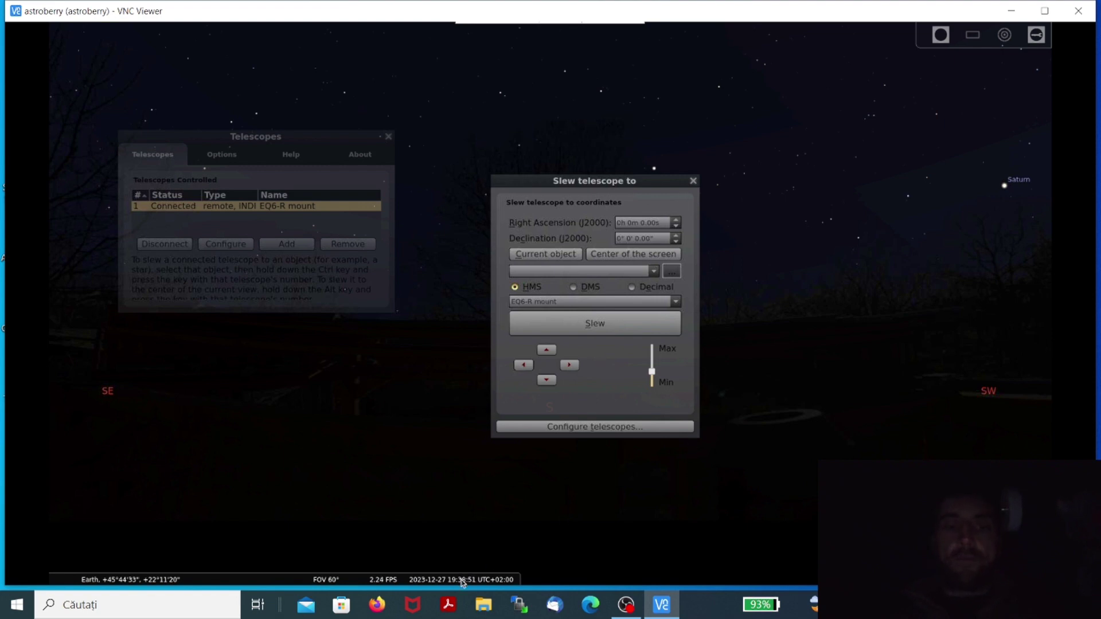
mouse_move(462, 582)
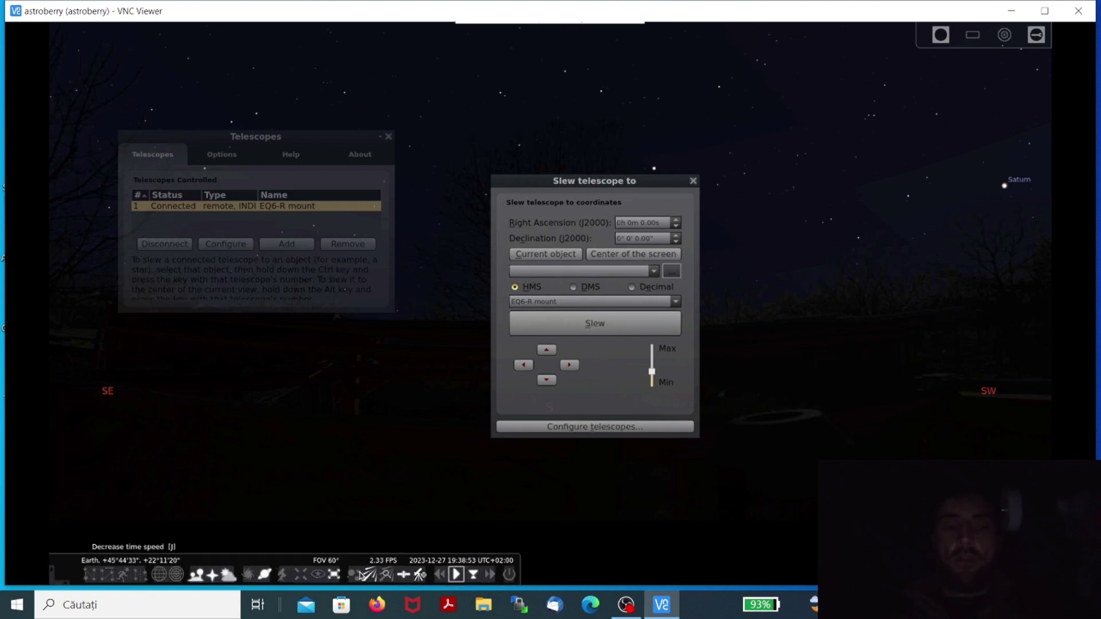
Leave full-screen, unpark the EQMod mount from Ekos's Mount tab, and return to Stellarium
left_click(334, 575)
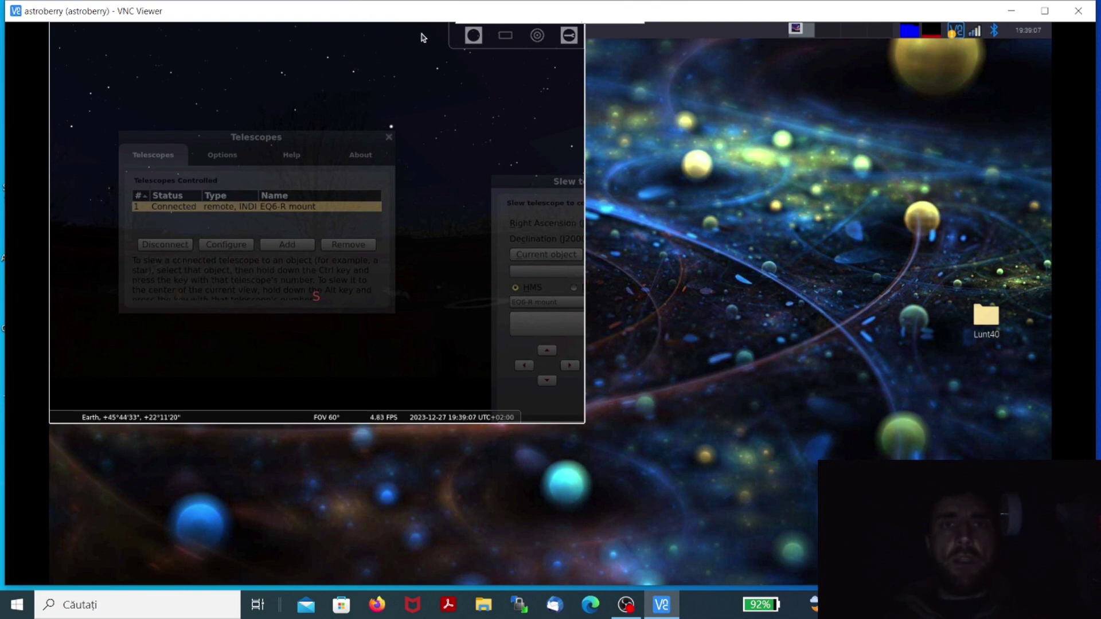
key("alt+Tab")
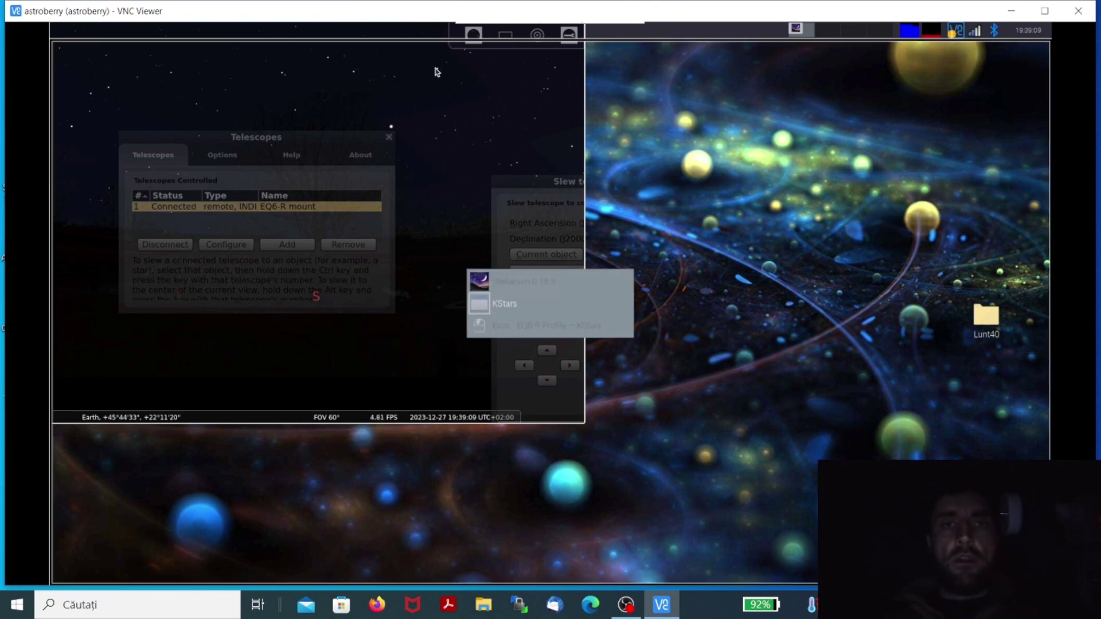
key("alt+Tab")
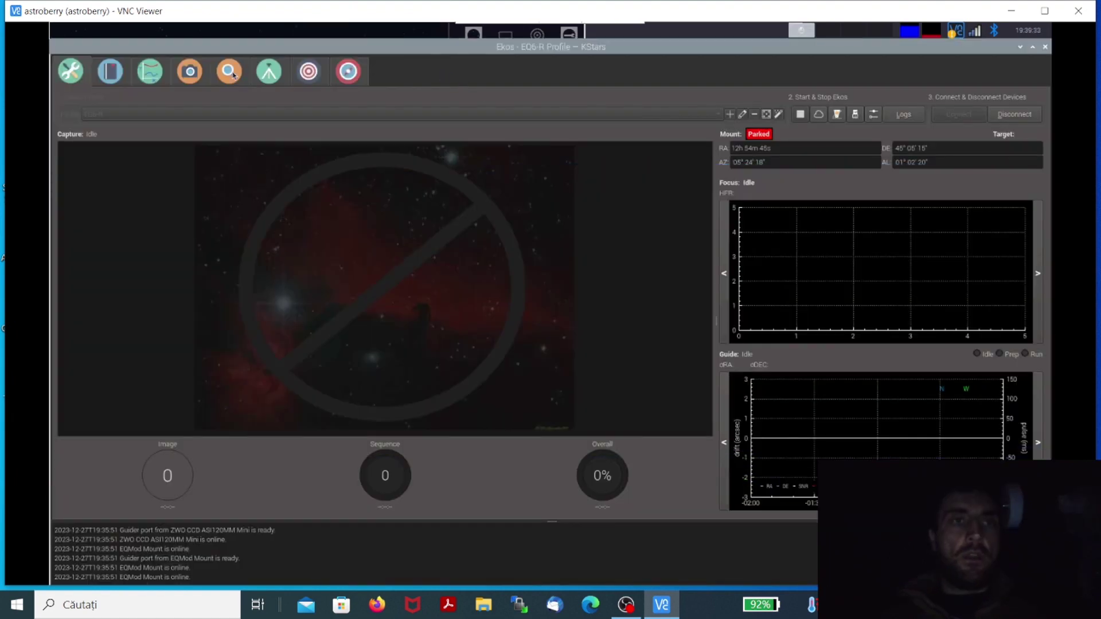
left_click(269, 71)
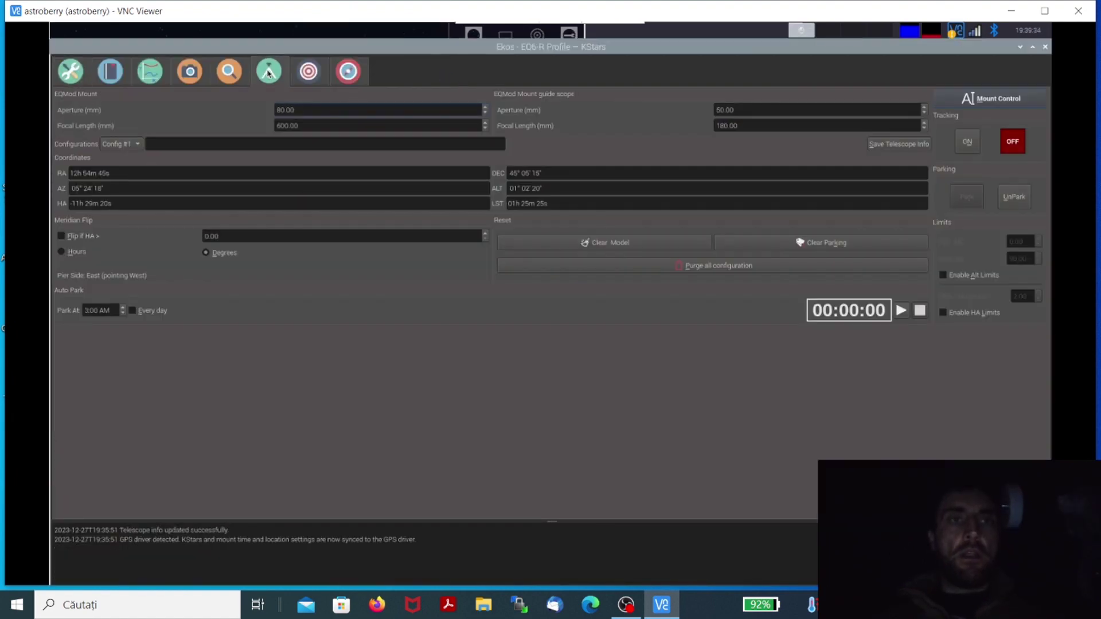
left_click(1014, 198)
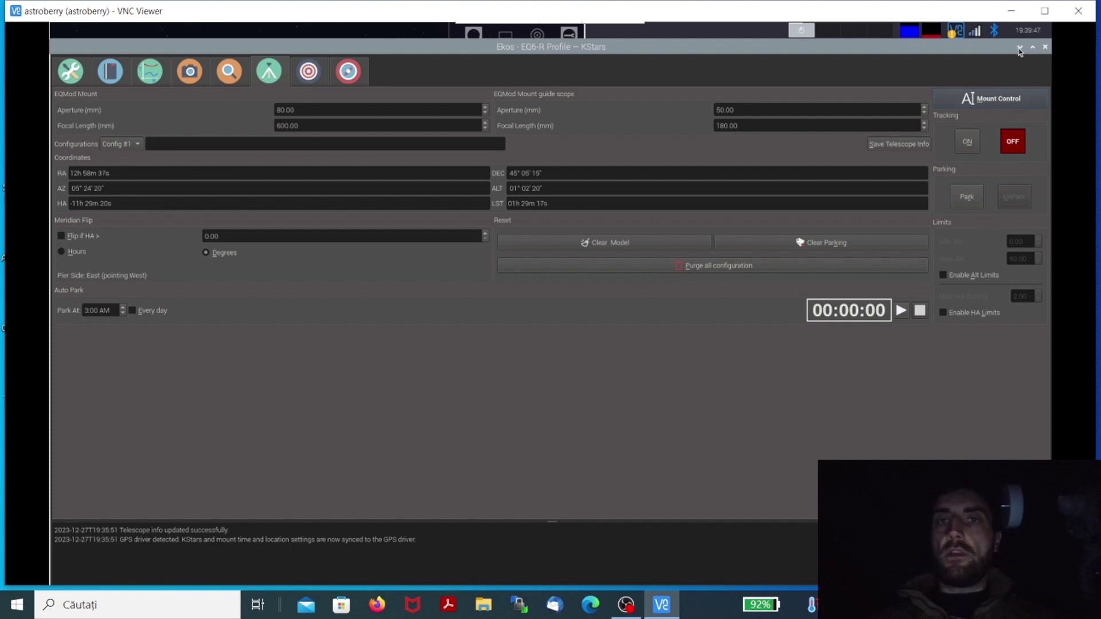
key("alt+Tab")
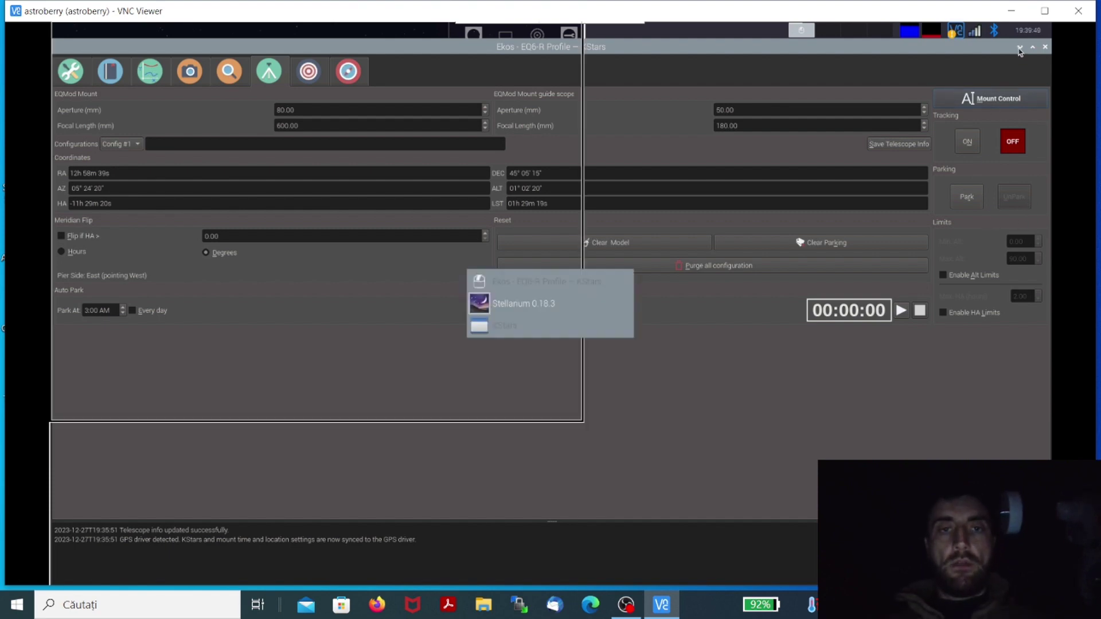
key("alt+Tab")
key("alt+Tab")
key("alt+Tab")
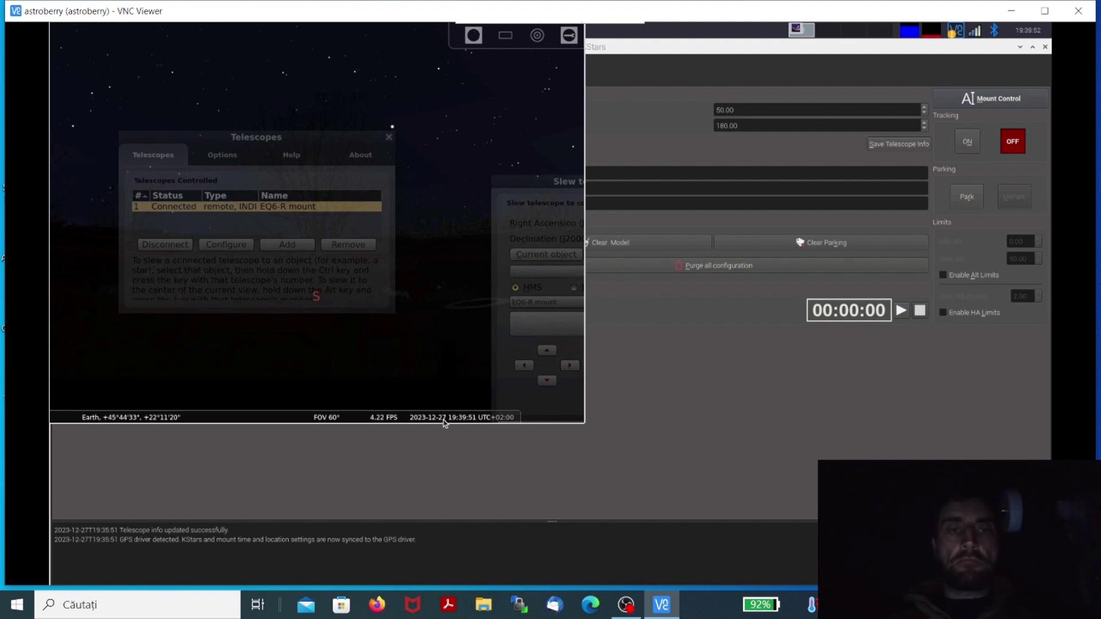
mouse_move(433, 414)
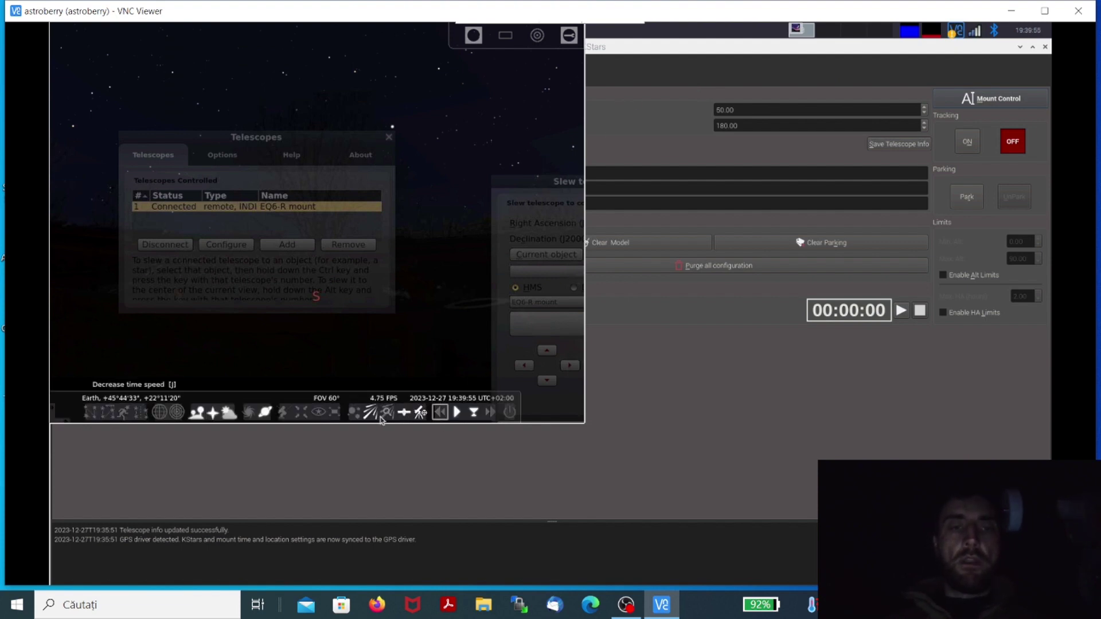
Back in full-screen, set Jupiter as the current-object target and slew the EQ6-R mount there
left_click(334, 412)
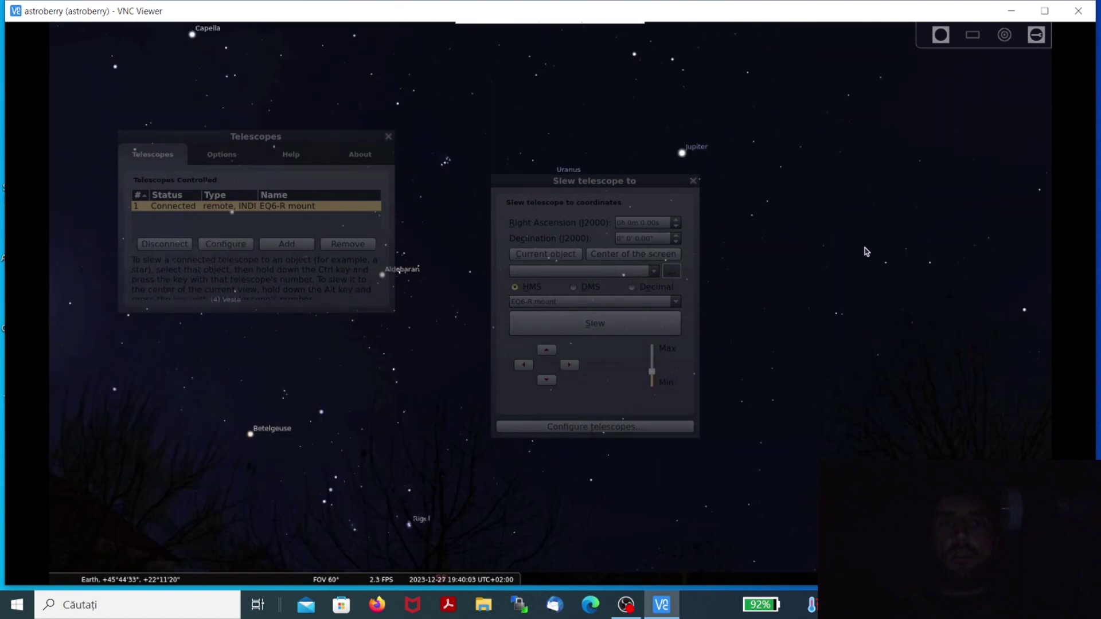
left_click(683, 157)
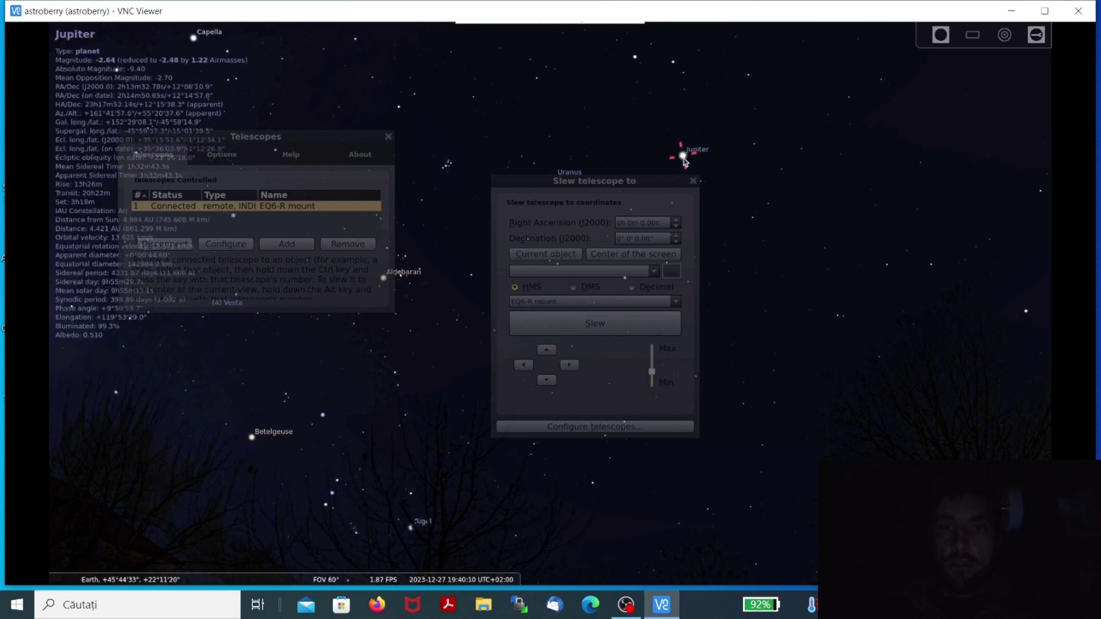
left_click(545, 259)
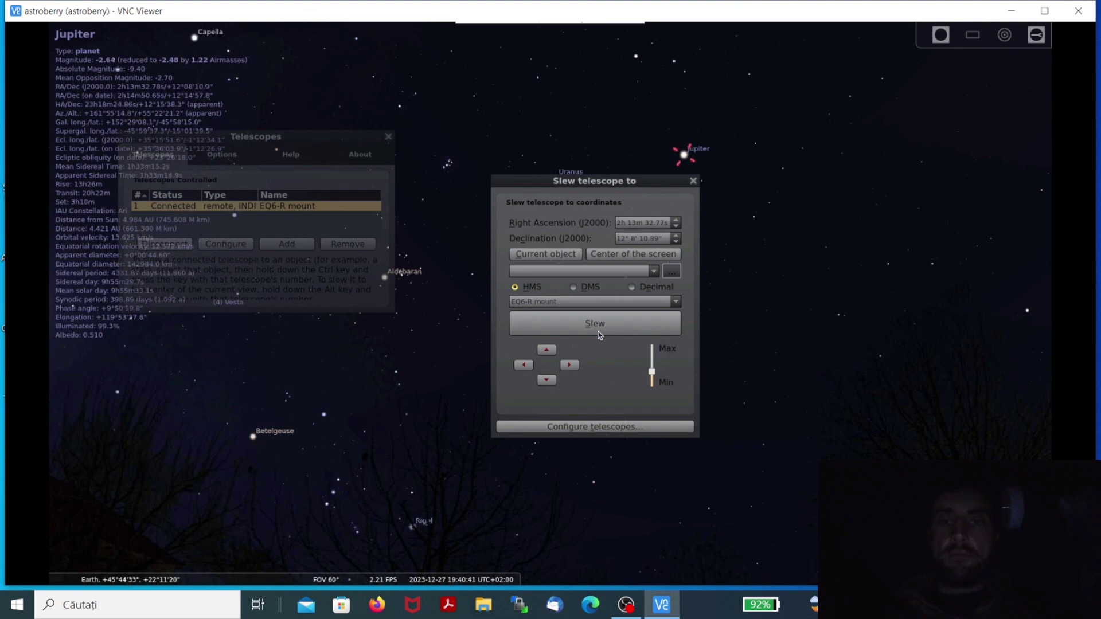
left_click(599, 332)
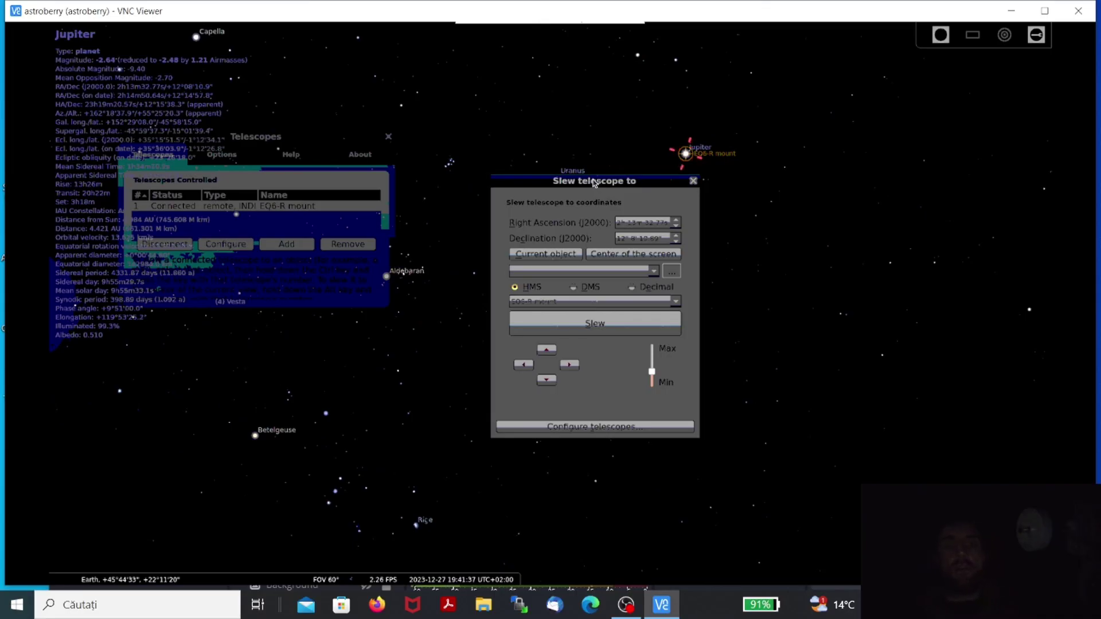
left_click_drag(582, 182, 510, 162)
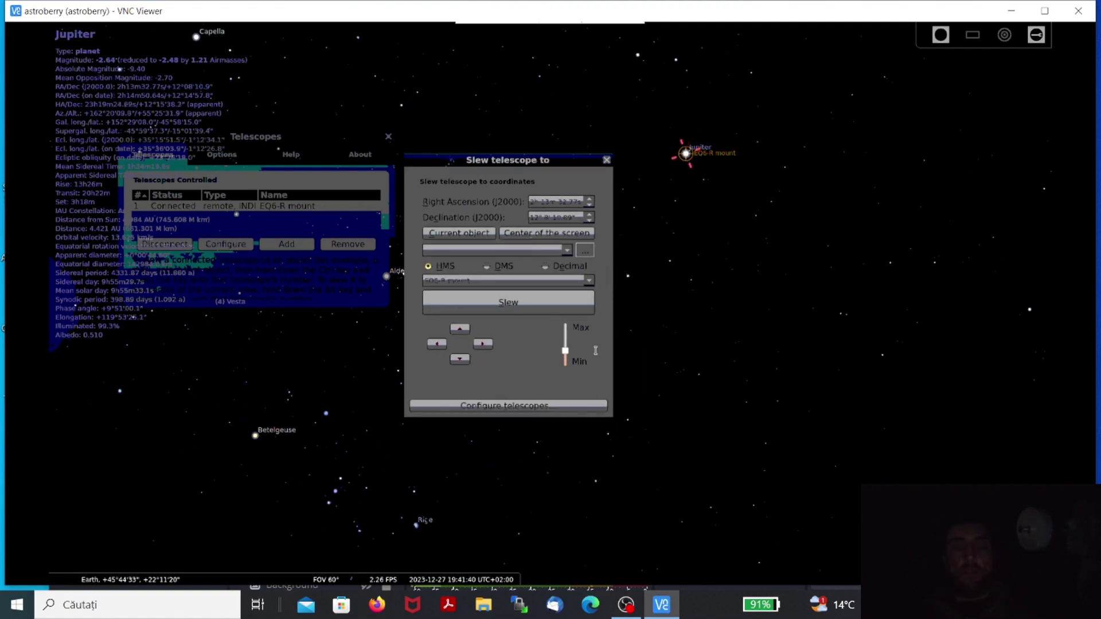
Switch to the Ekos window and open its guiding module
key("alt+Tab")
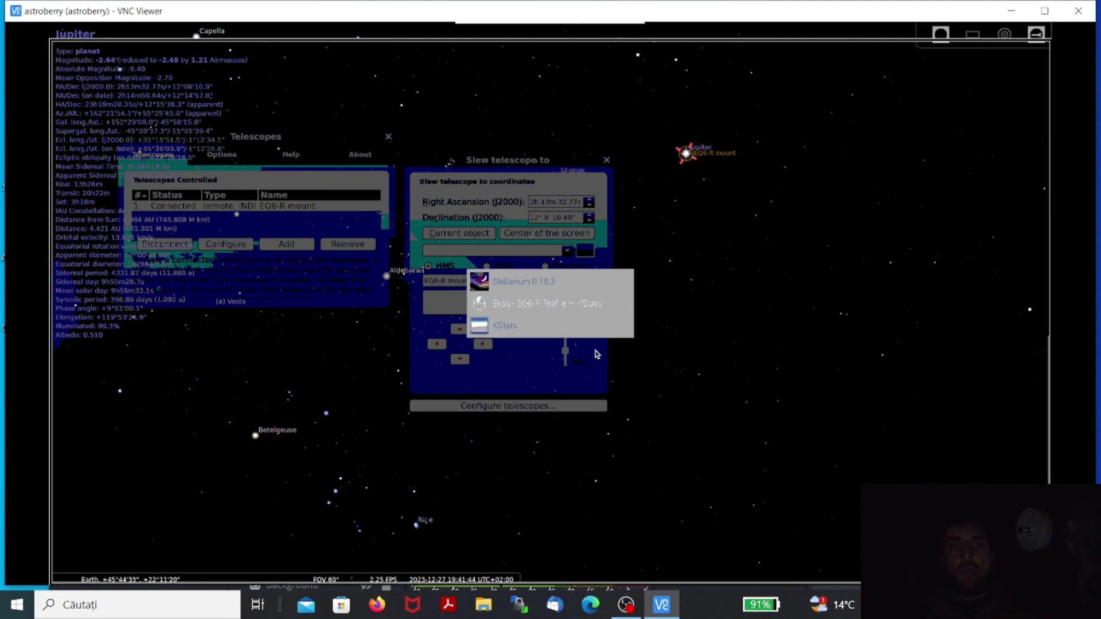
key("alt+Tab")
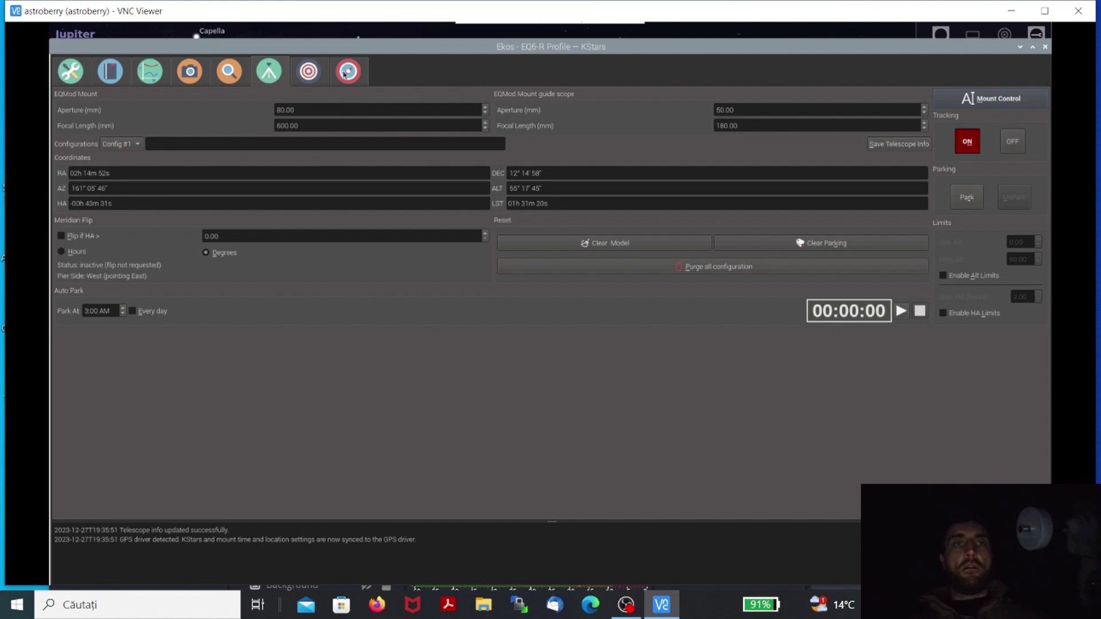
left_click(345, 74)
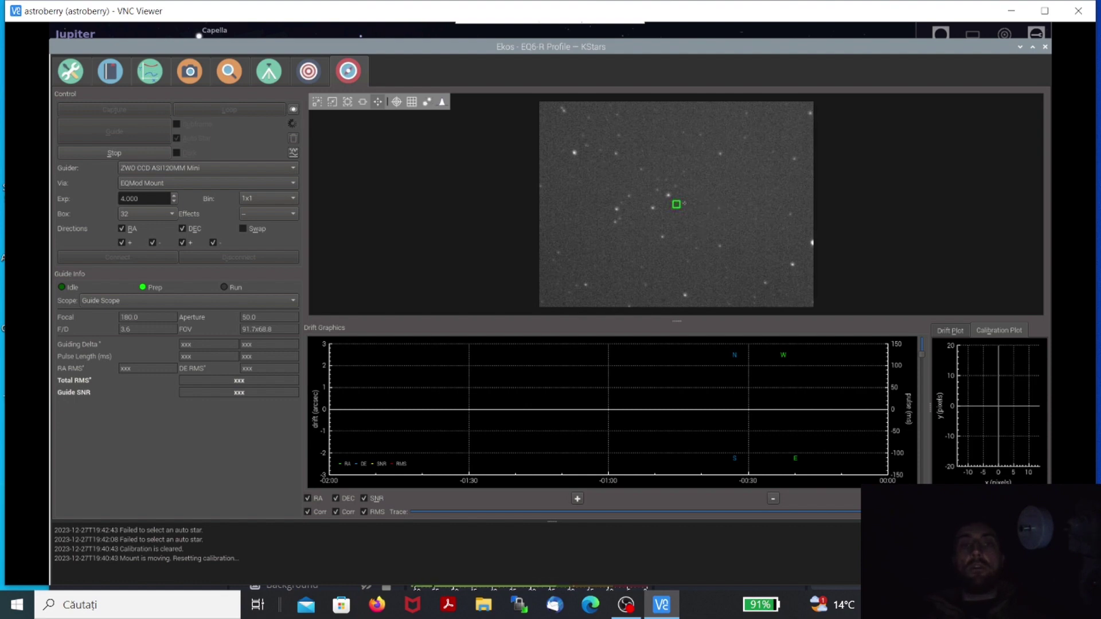
Stop the preparing guide-camera exposures so guiding sits idle
left_click(95, 153)
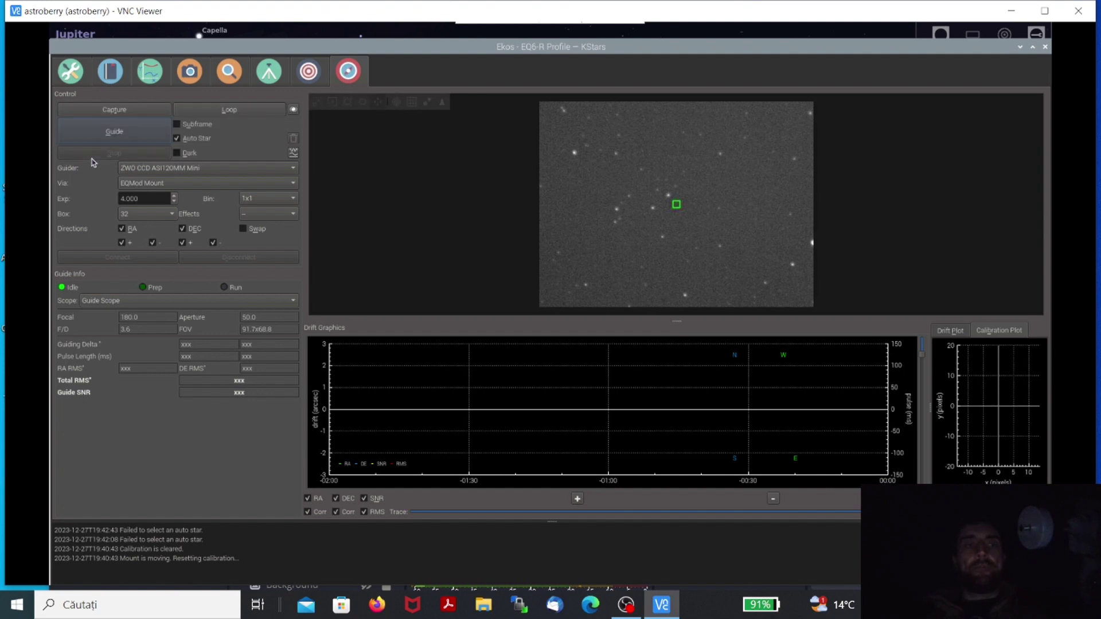
Run Capture & Solve in the Align module to verify the mount is on Jupiter
left_click(308, 71)
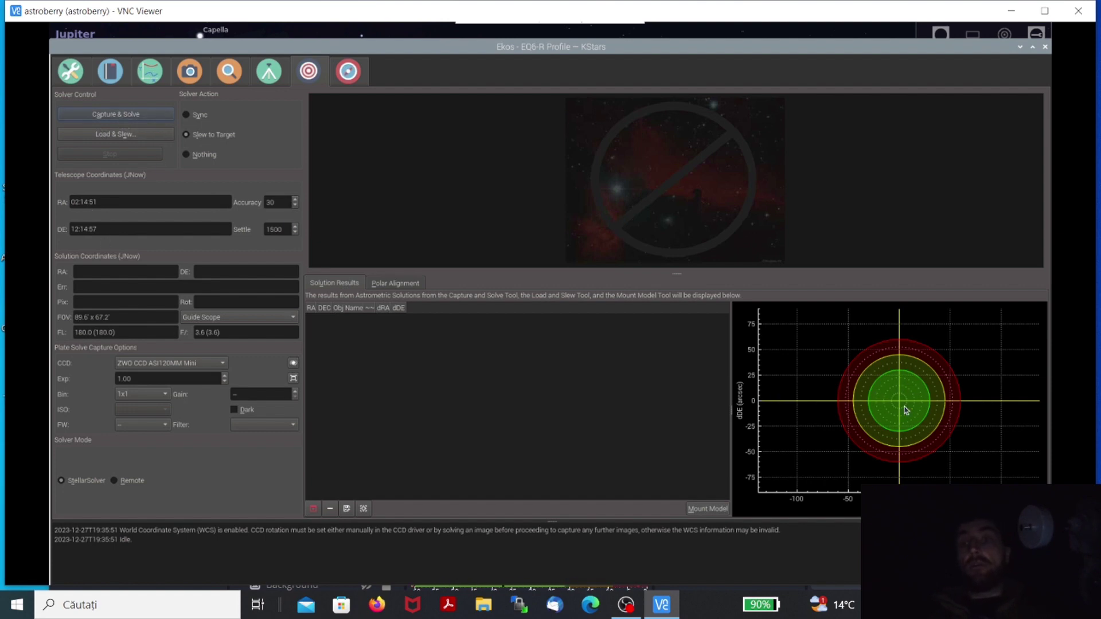
left_click(99, 116)
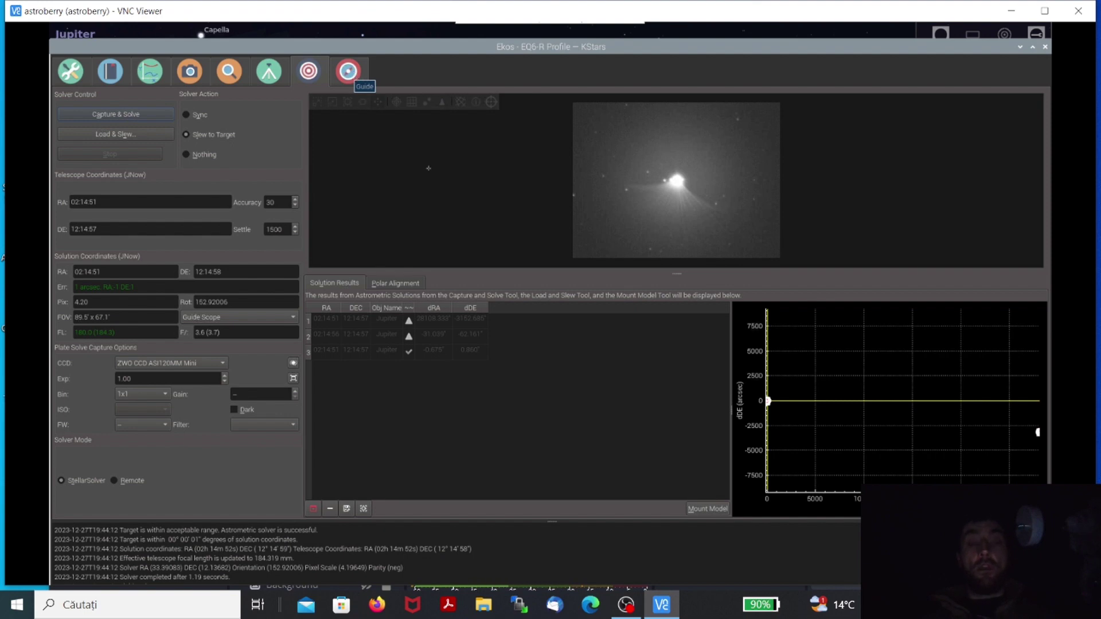
key("alt+Tab")
key("alt+Tab")
key("alt+Tab")
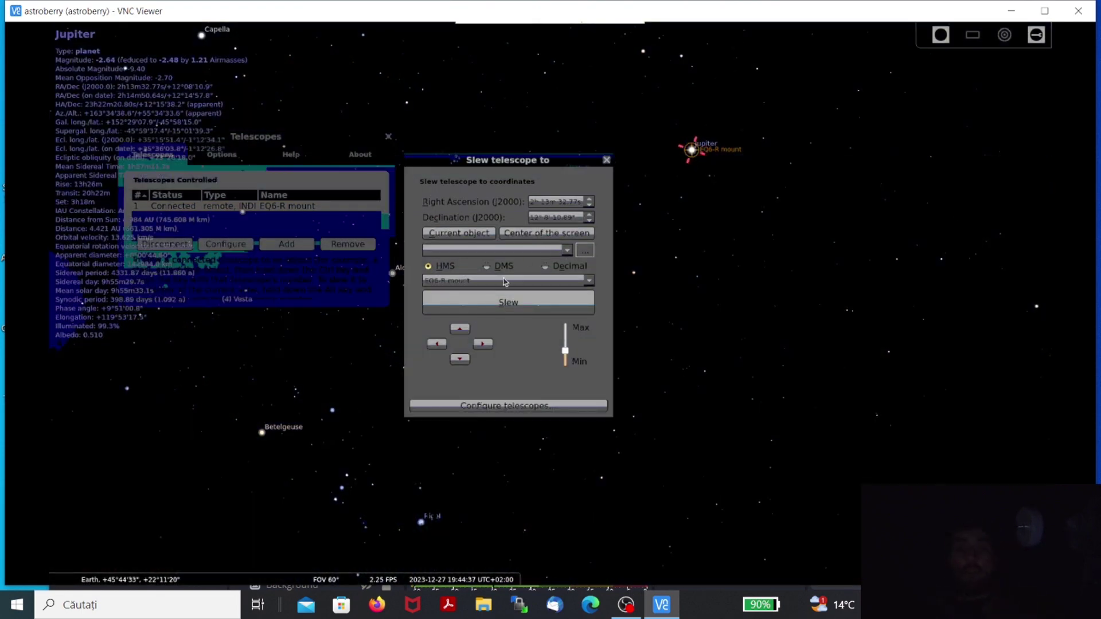
Load Betelgeuse as the current-object slew target and send the EQ6-R mount to it
left_click(263, 434)
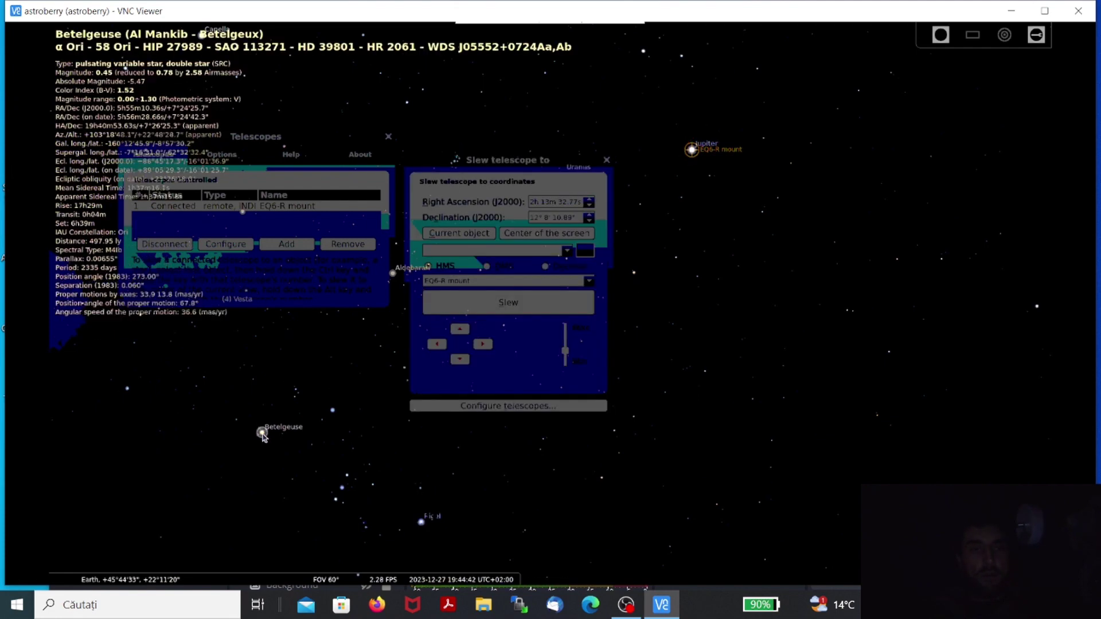
left_click(457, 235)
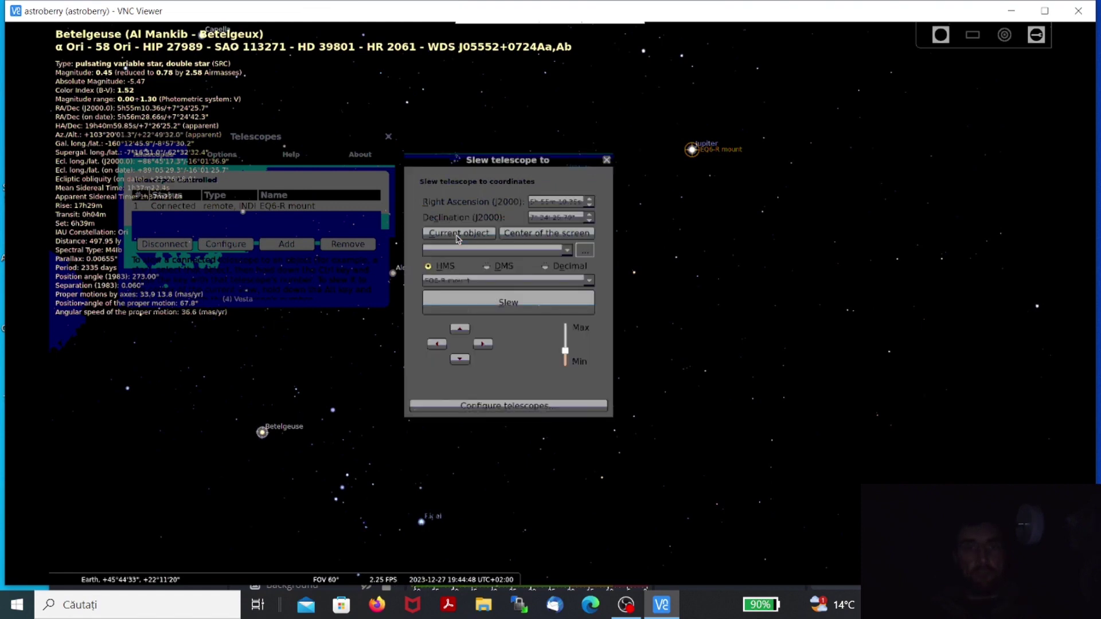
left_click(458, 236)
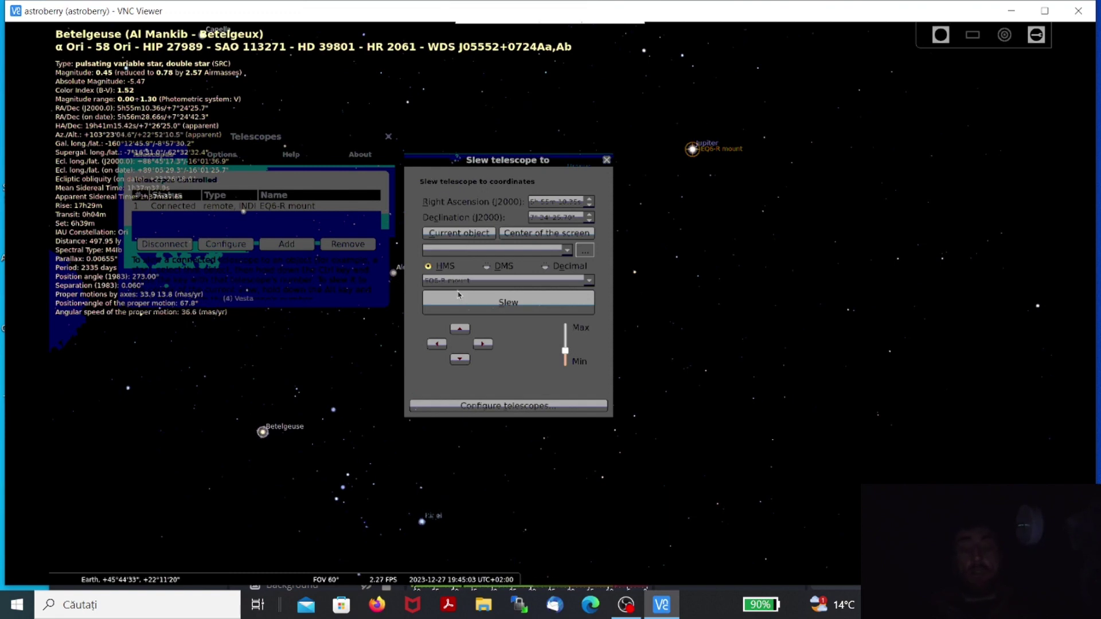
left_click(522, 305)
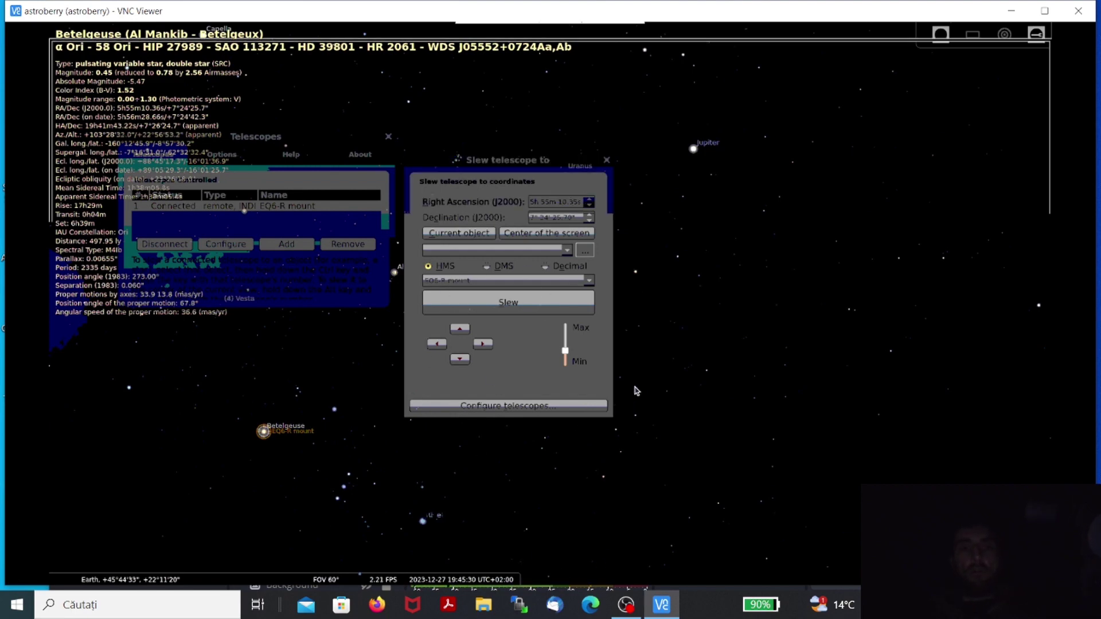
key("alt+Tab")
Capture & Solve in Ekos, confirming Betelgeuse within about 19" RA and 23" Dec
key("alt+Tab")
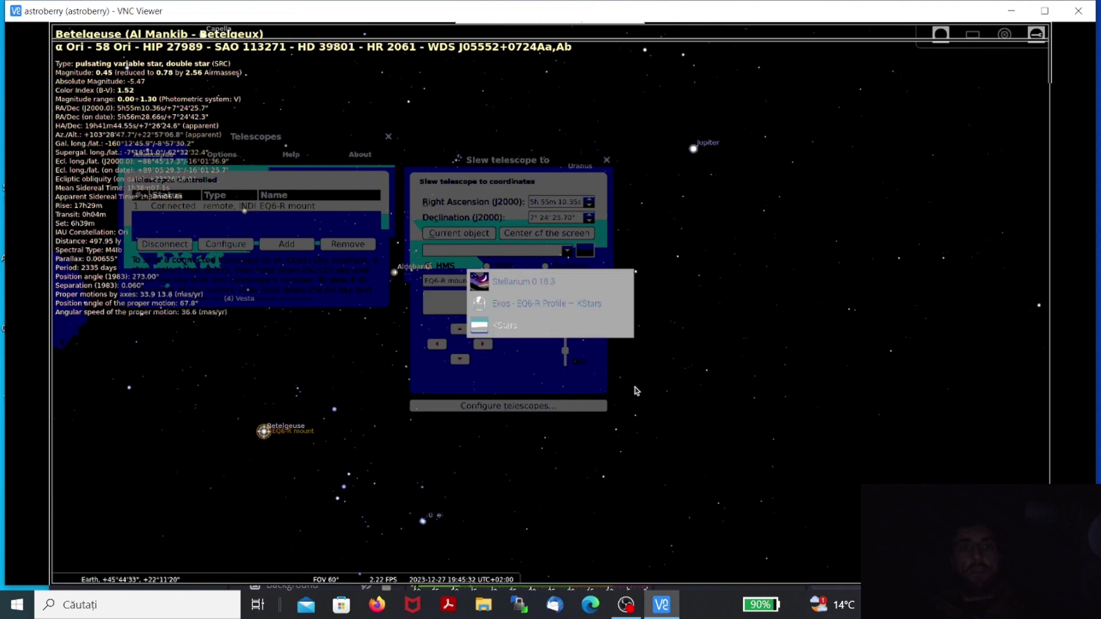
key("alt+Tab")
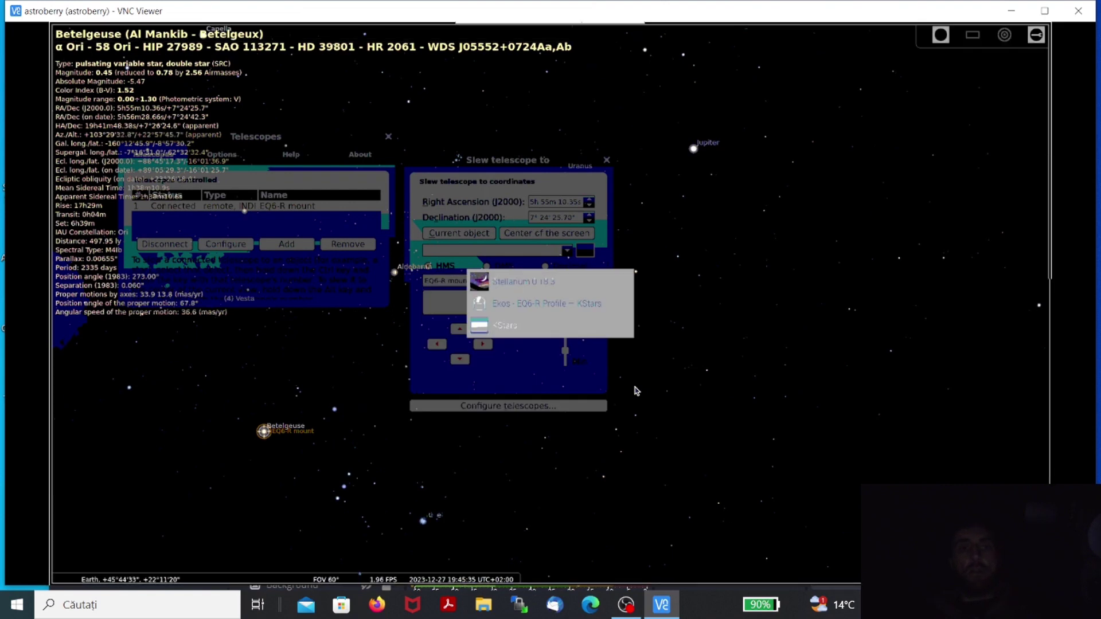
key("alt+Tab")
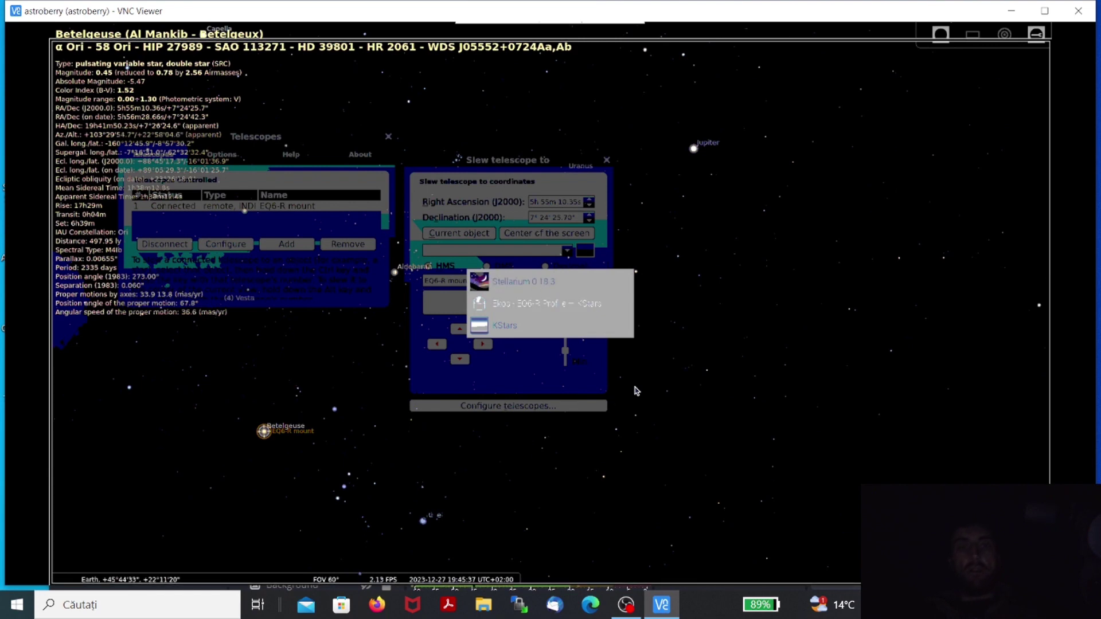
key("alt+Tab")
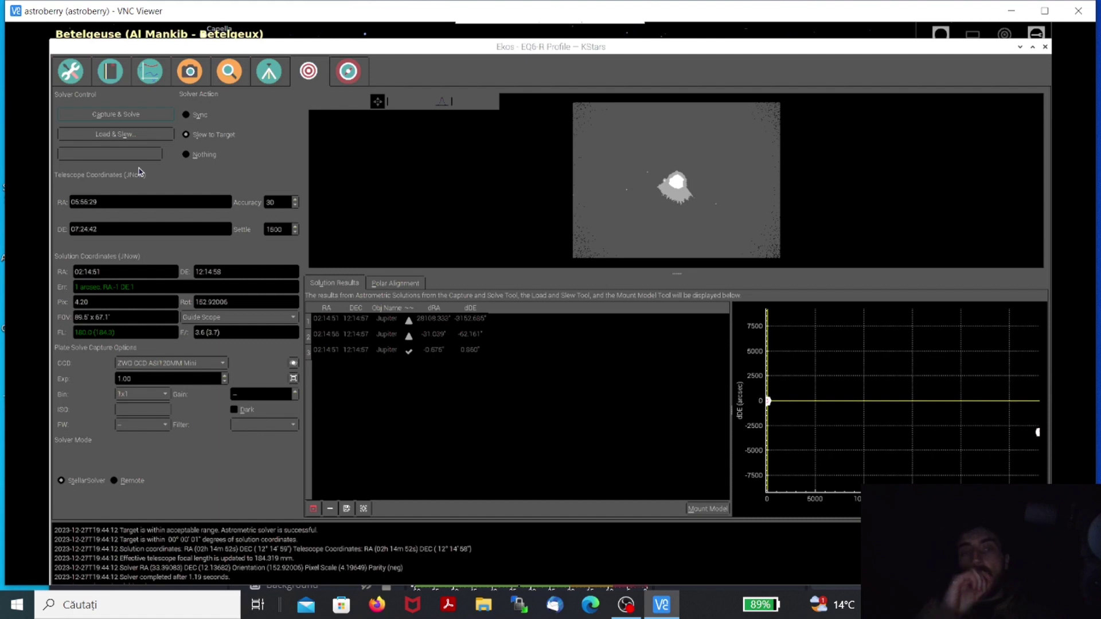
left_click(115, 117)
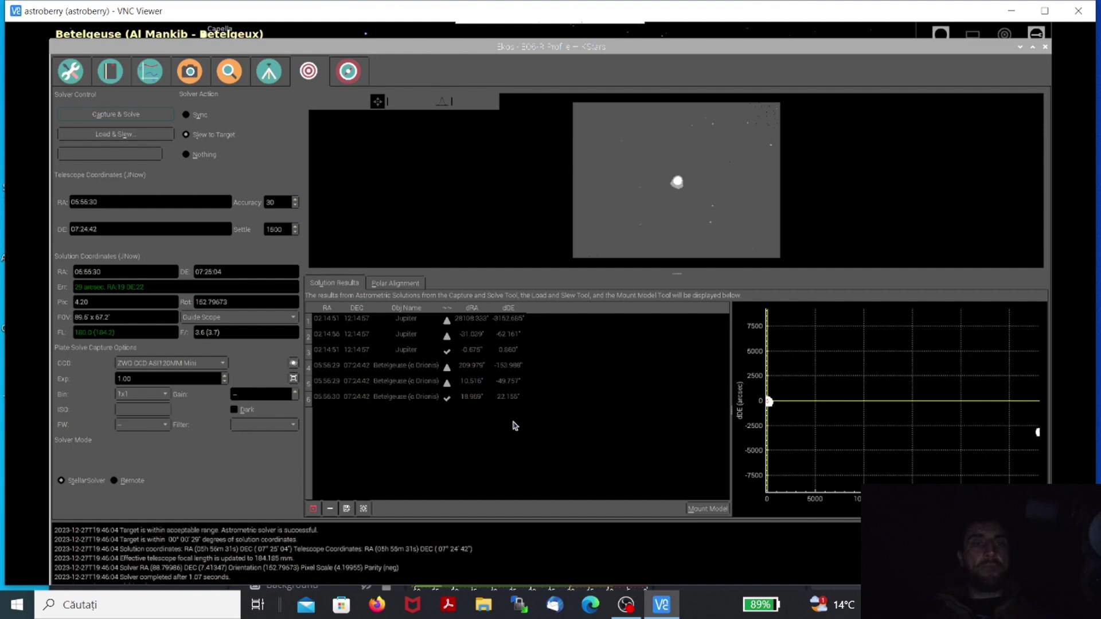
mouse_move(663, 185)
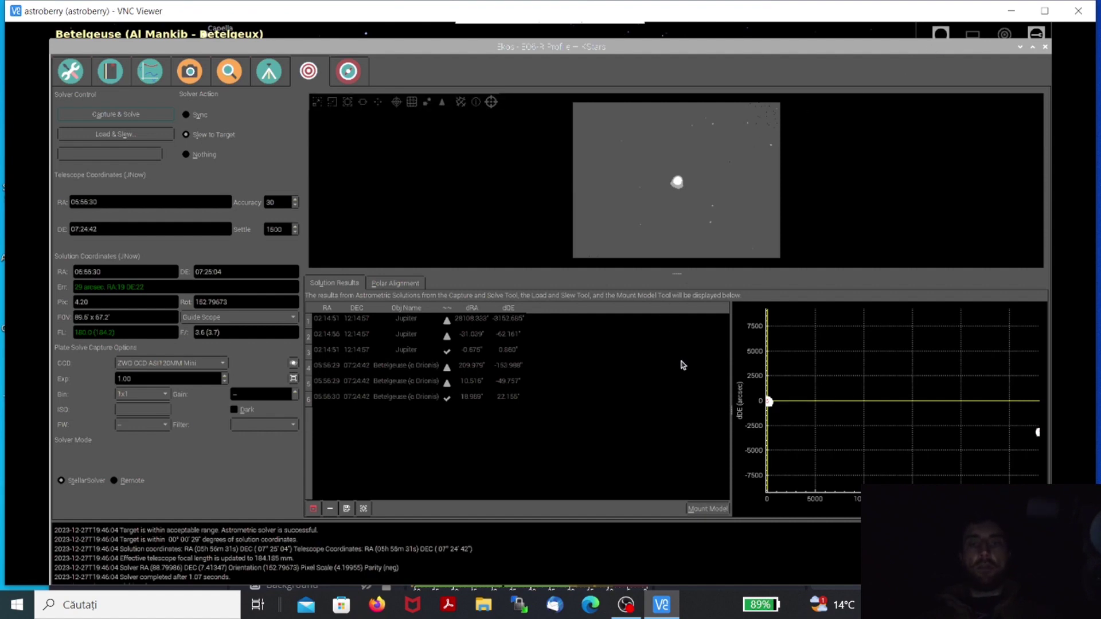
key("alt+Tab")
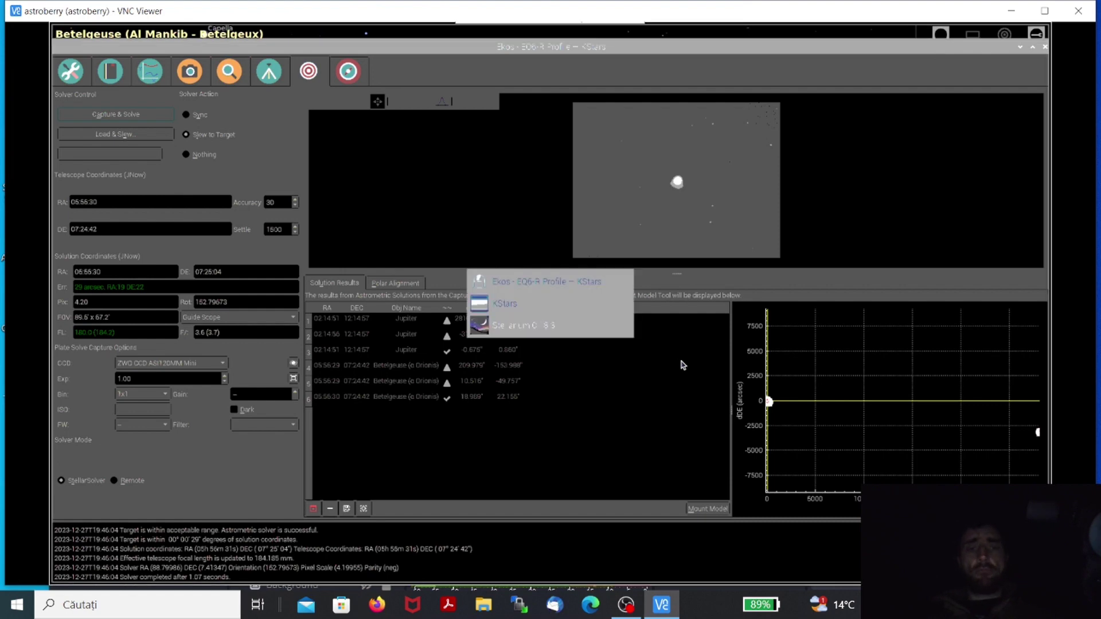
Close the Slew telescope dialog and disconnect the EQ6-R mount remote INDI telescope
key("alt+Tab")
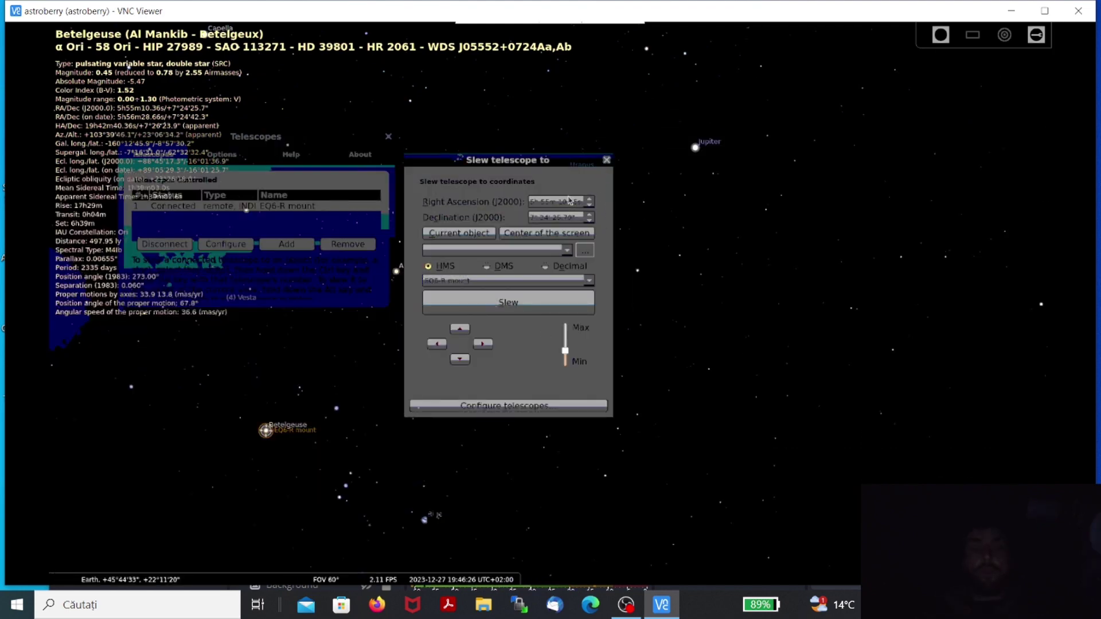
left_click(607, 160)
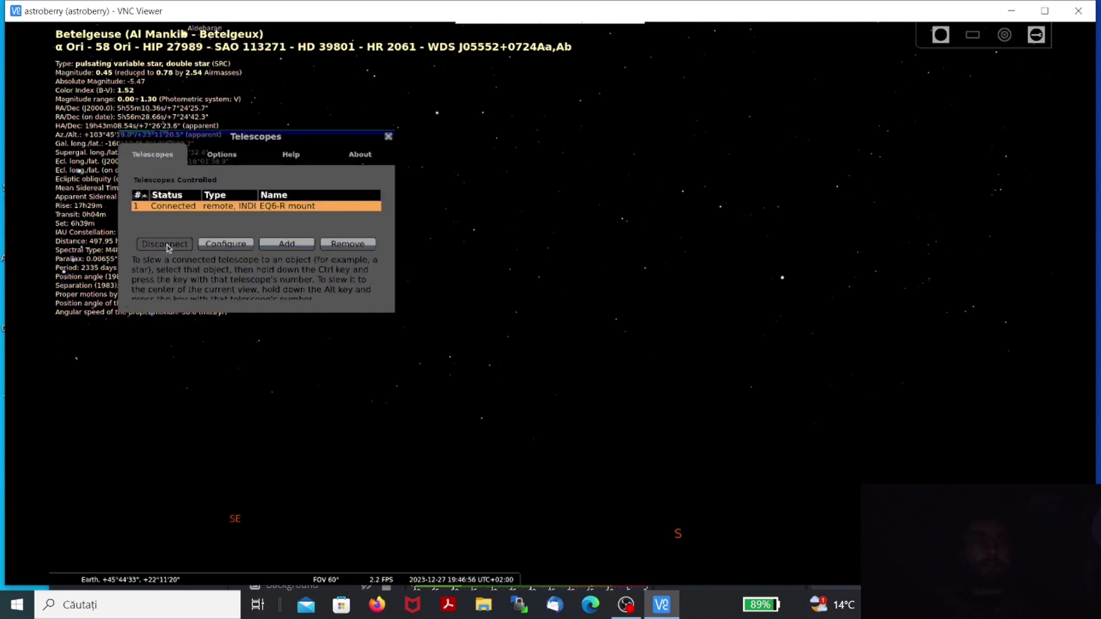
left_click(164, 244)
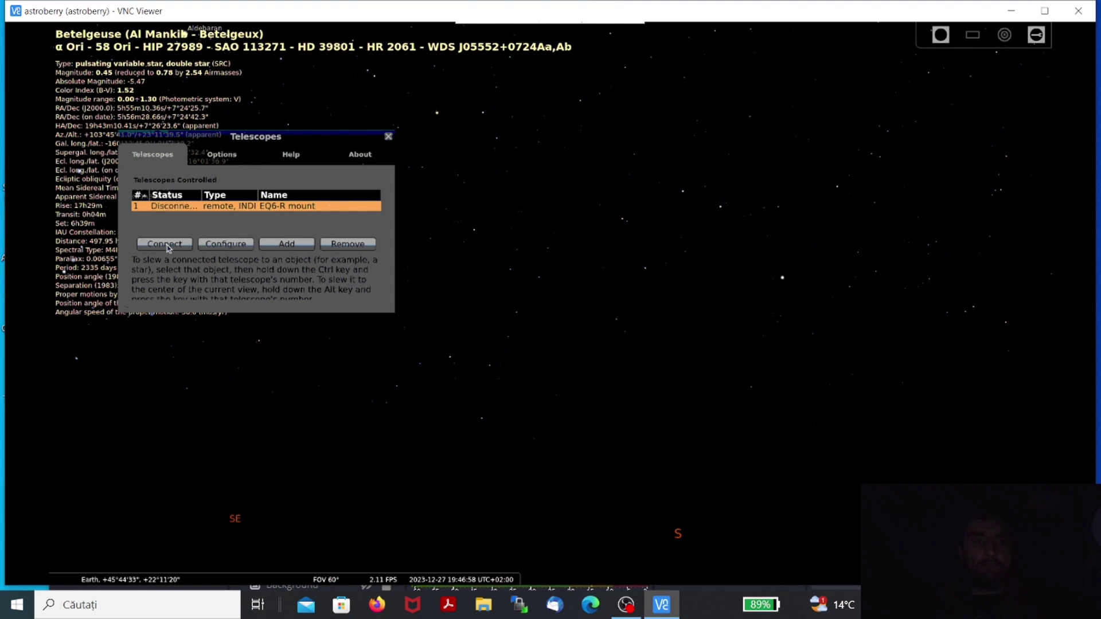
Close the Telescopes window, pan the sky west toward Saturn, and quit Stellarium
left_click(389, 138)
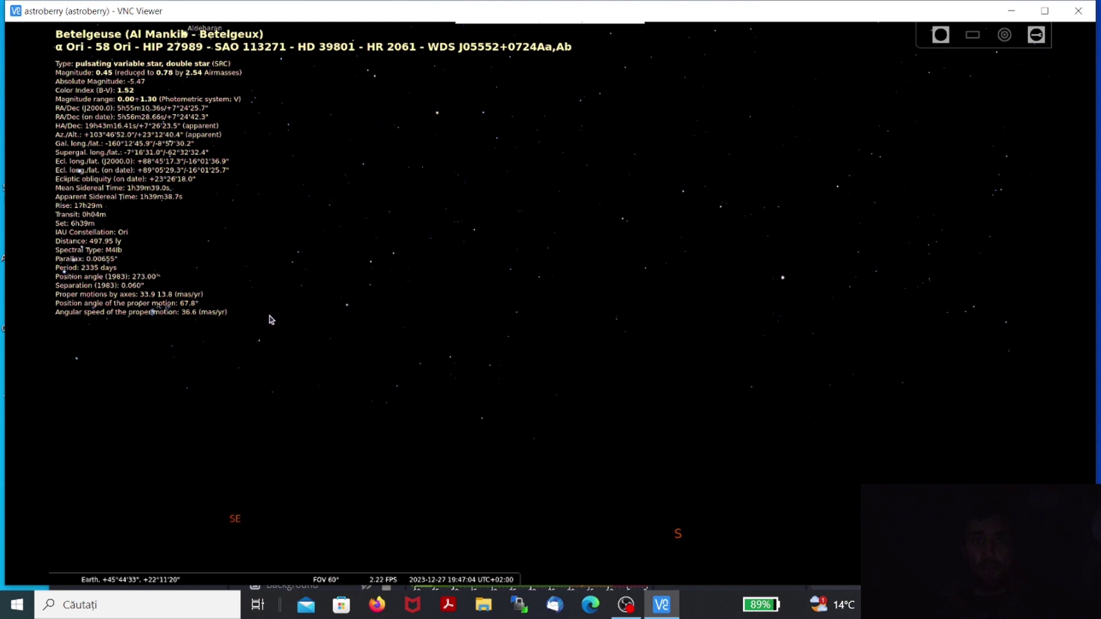
left_click_drag(269, 315, 133, 285)
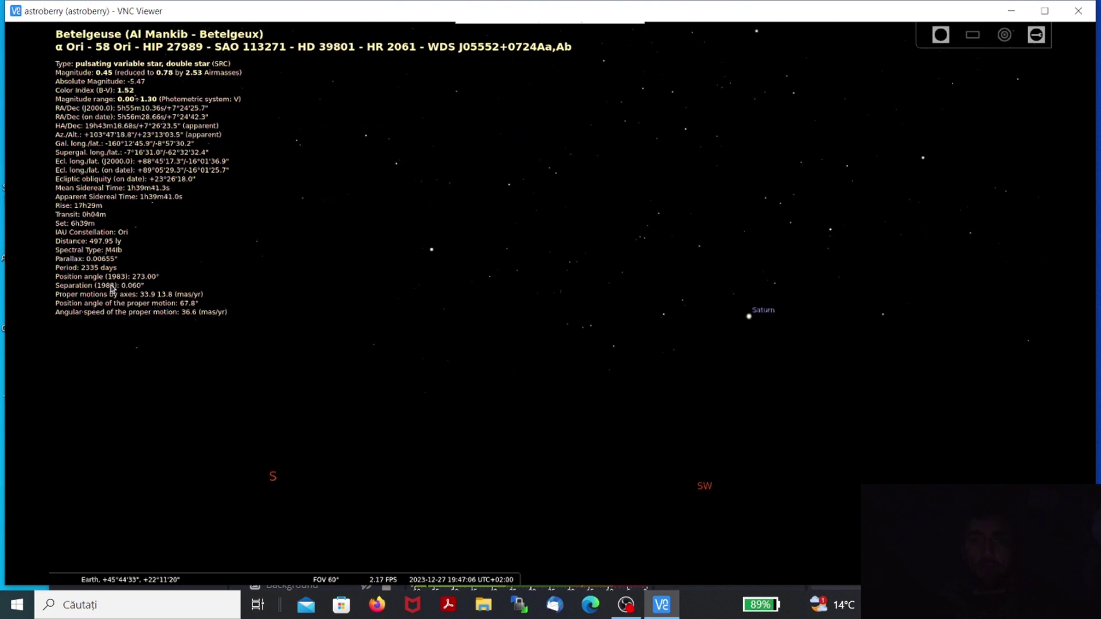
left_click_drag(631, 332, 462, 317)
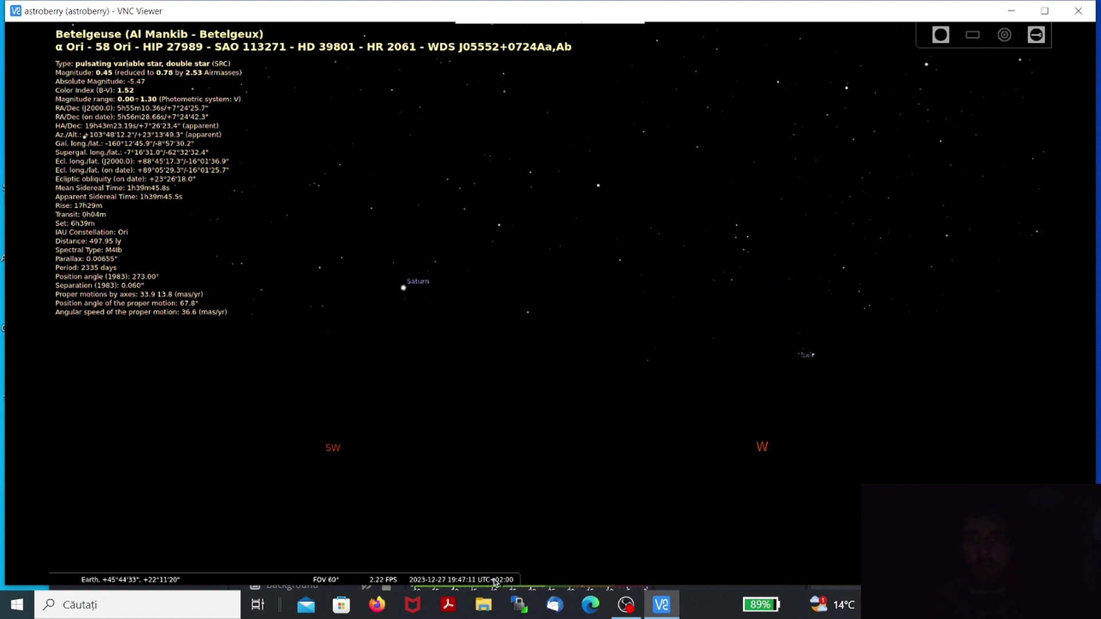
mouse_move(494, 581)
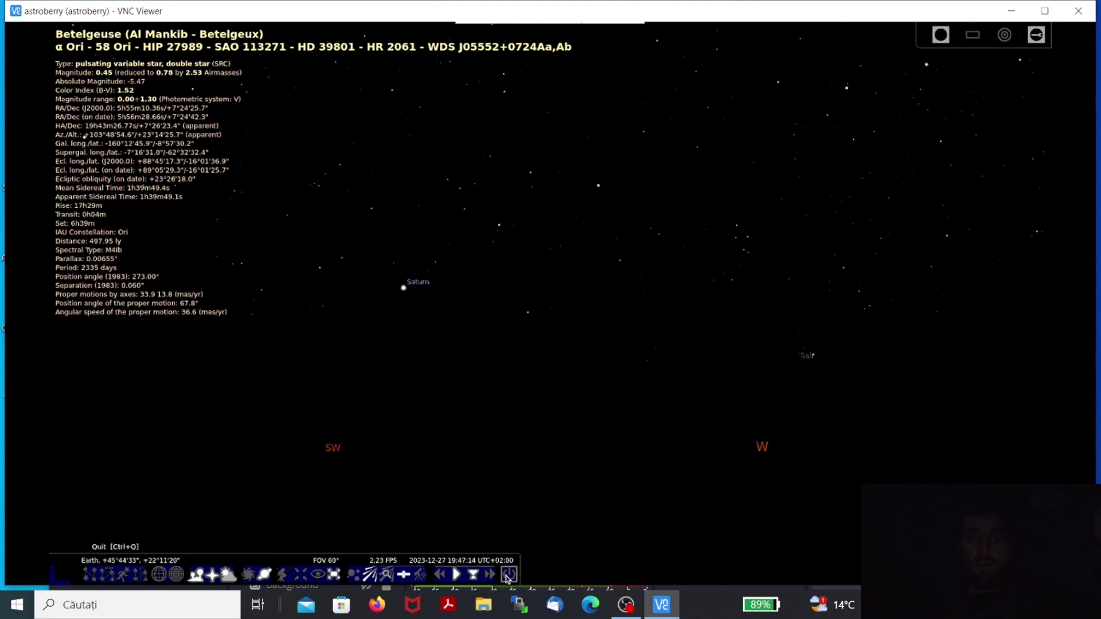
left_click(508, 577)
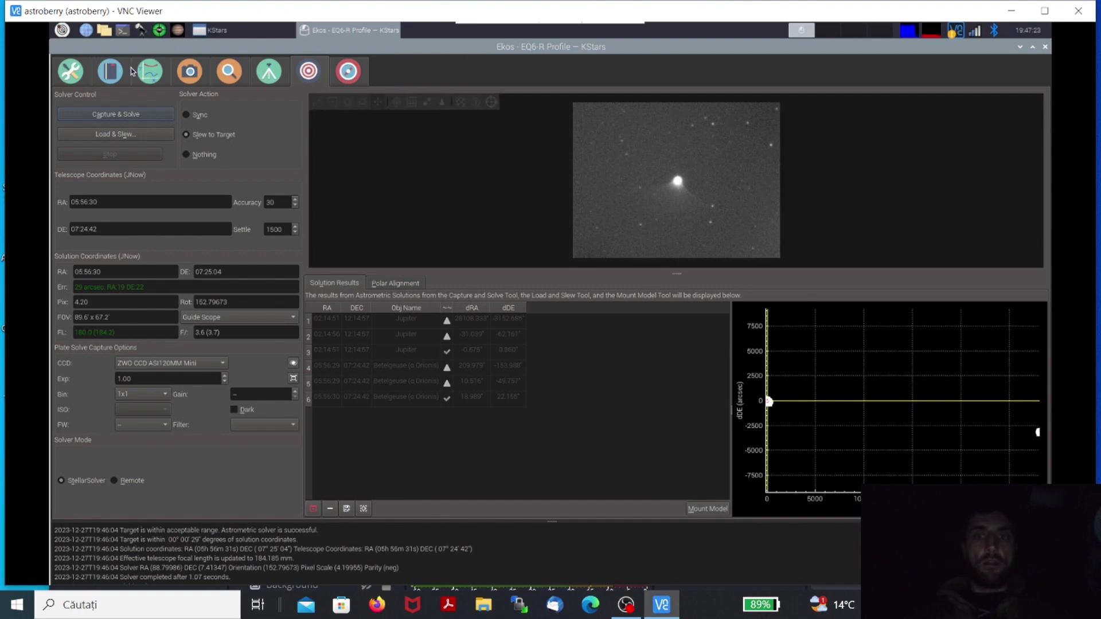
Check the INDI Control Panel, then show the Mount module at RA 05h 56m 31s, Dec 07° 24' 42"
left_click(70, 72)
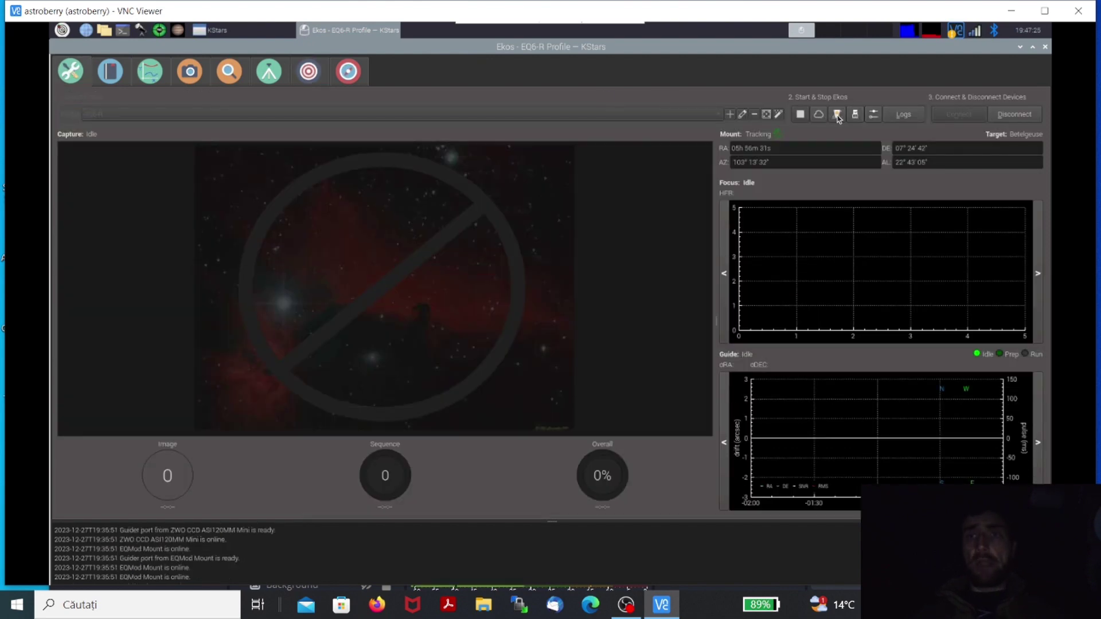
left_click(837, 114)
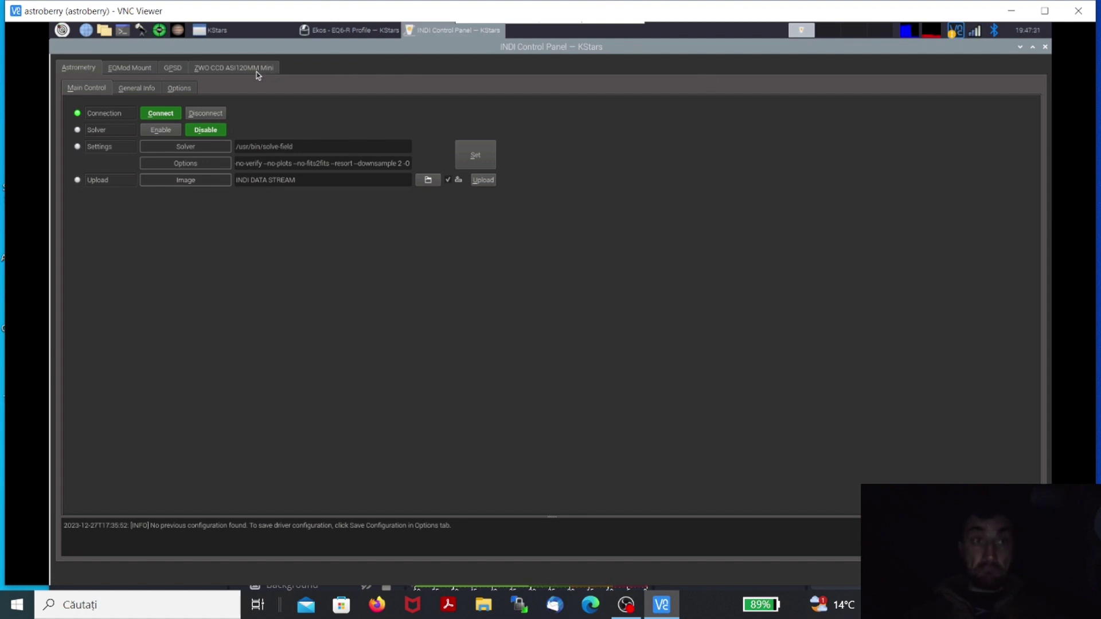
left_click(1045, 47)
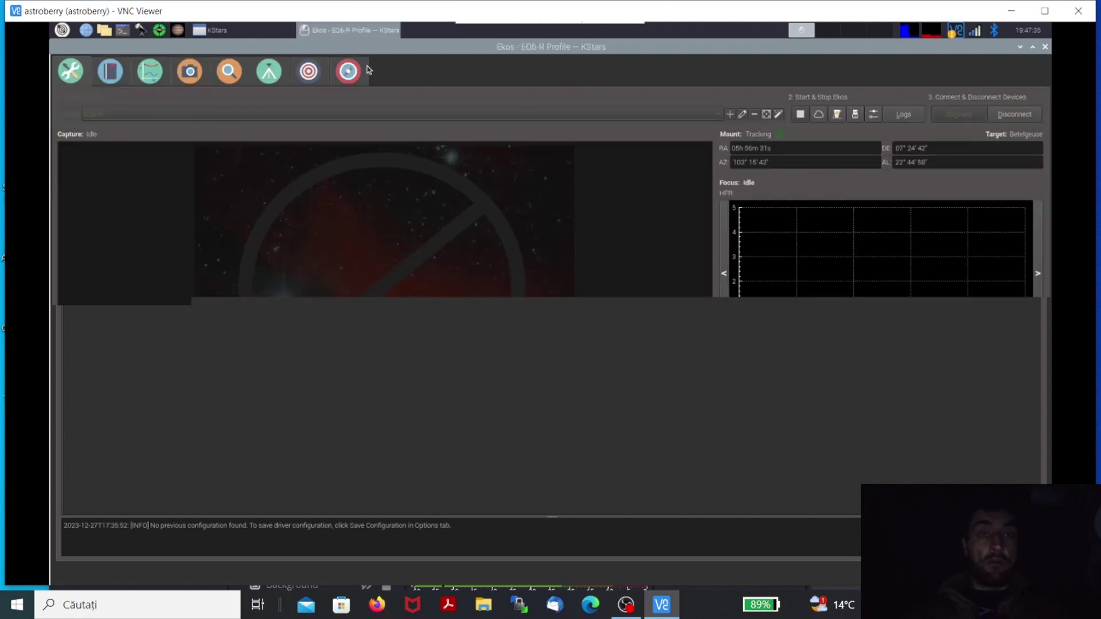
left_click(269, 75)
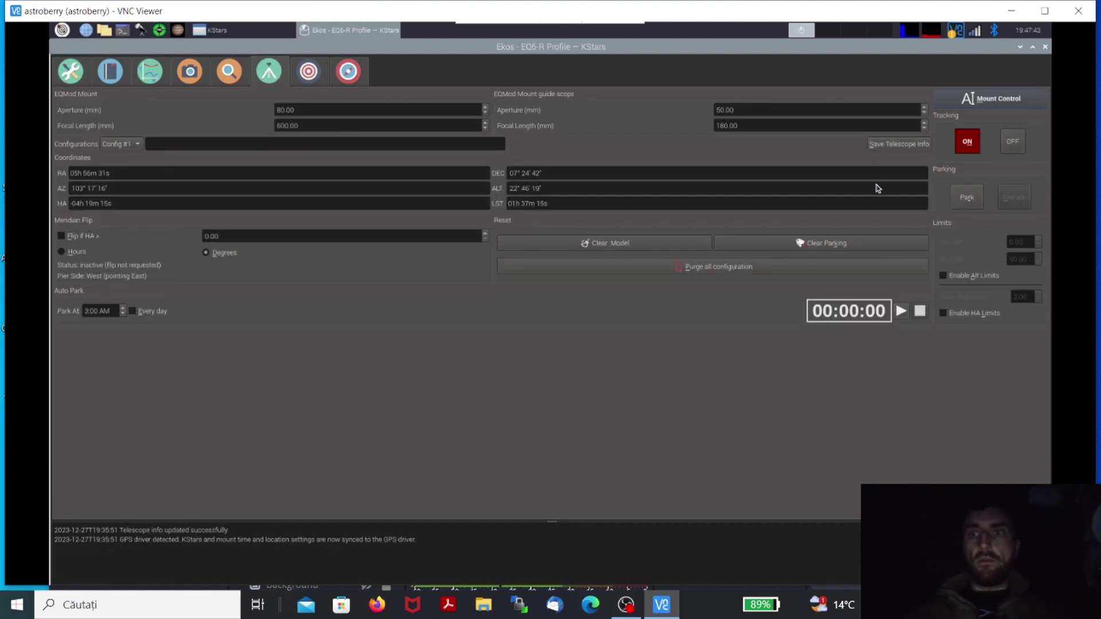
Send the Park command to the EQ6-R mount from the Parking section of the Ekos Mount module
left_click(967, 197)
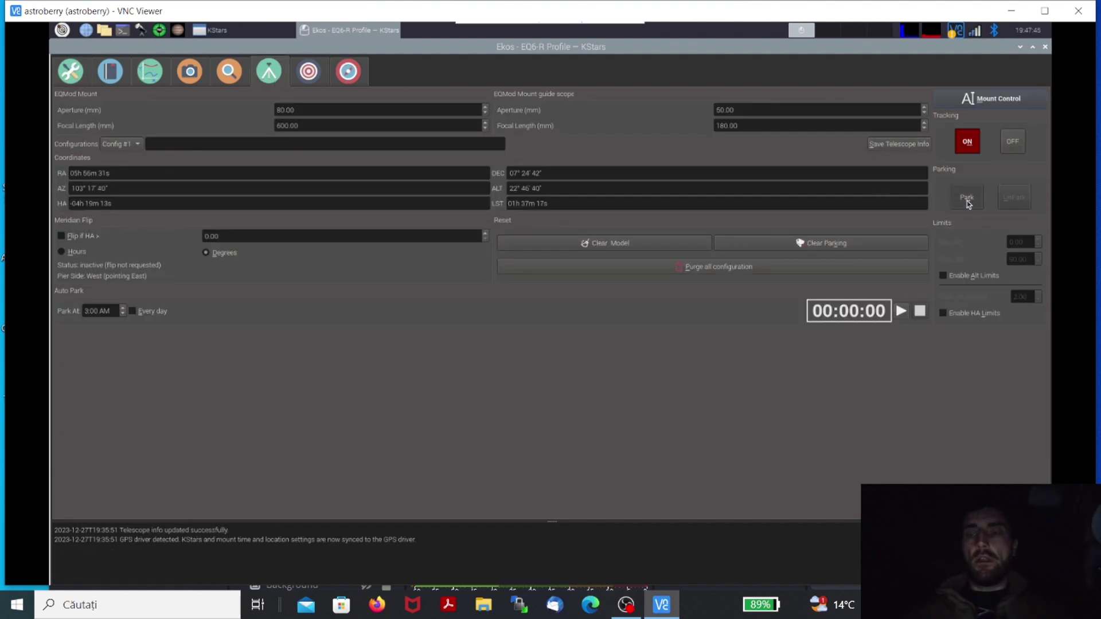